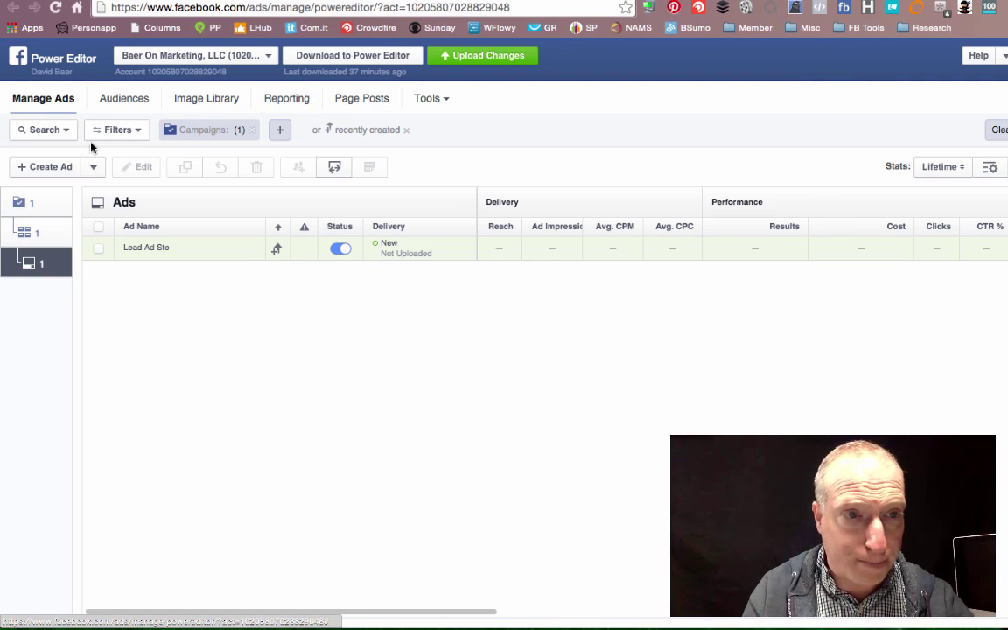
- Start creating a new ad from the ads list
left_click(51, 167)
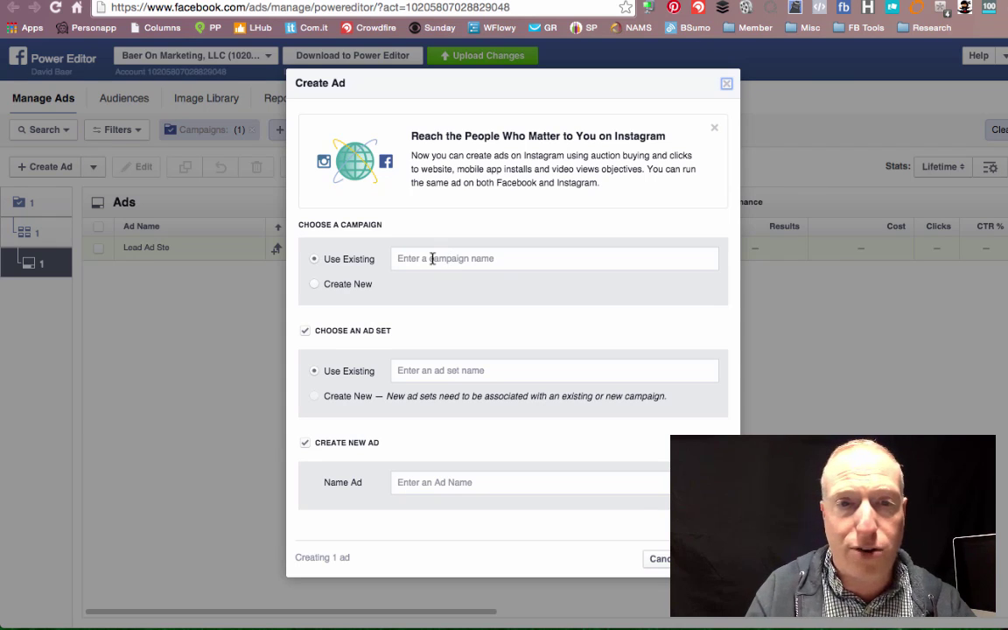
left_click(407, 267)
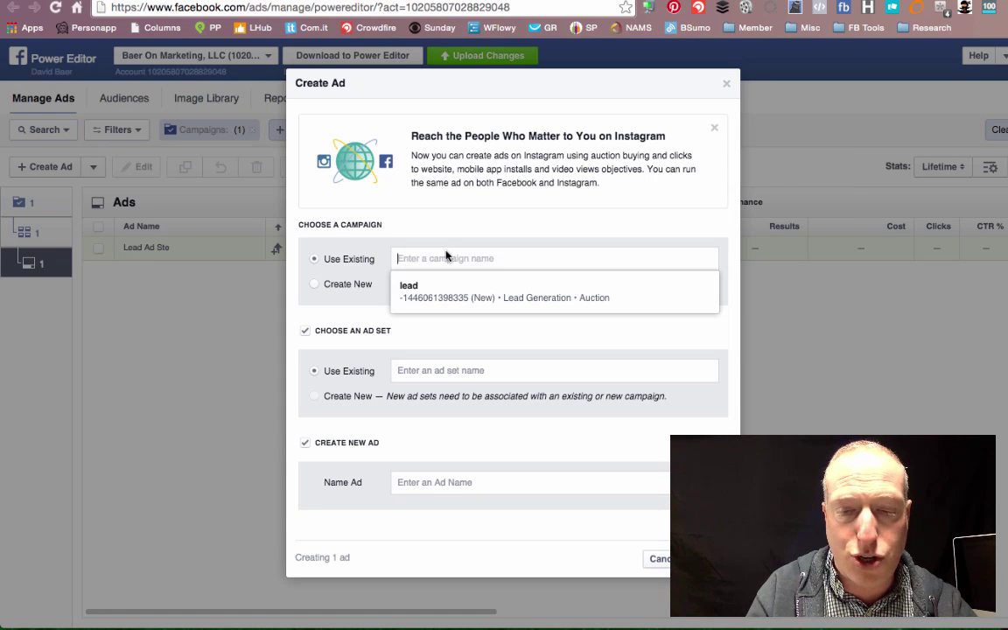
type("Lead Ad Test")
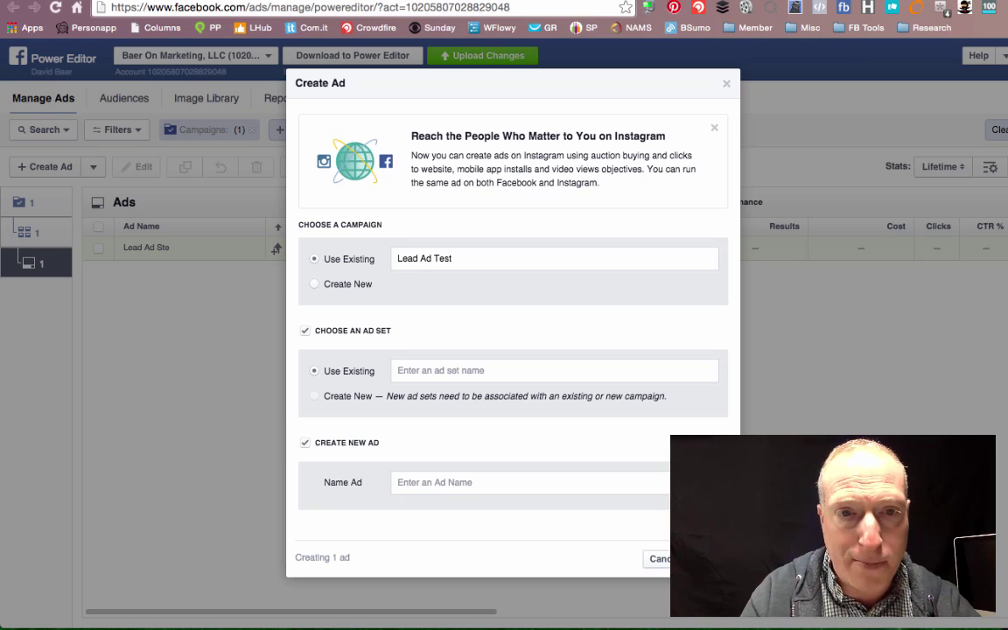
left_click(431, 369)
left_click(313, 398)
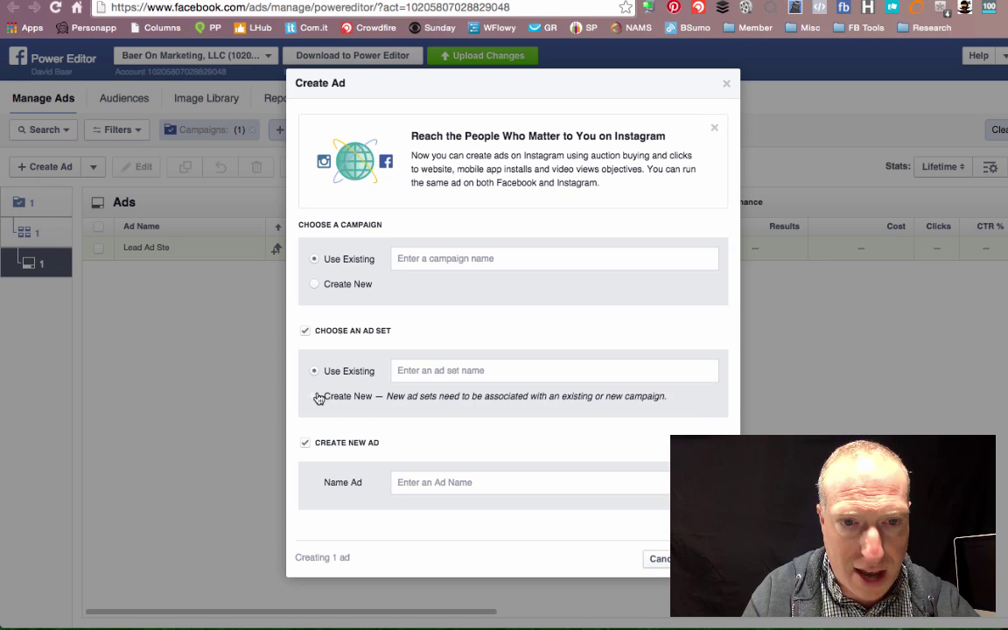
- Assign the new ad to the existing ad set "lead" in the campaign "lead"
left_click(444, 368)
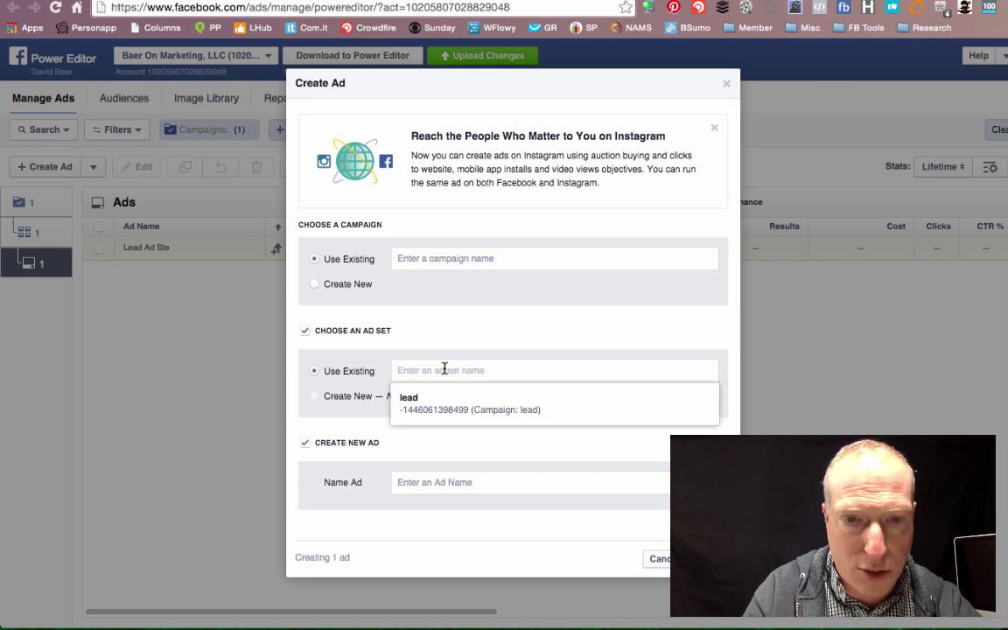
key("Down")
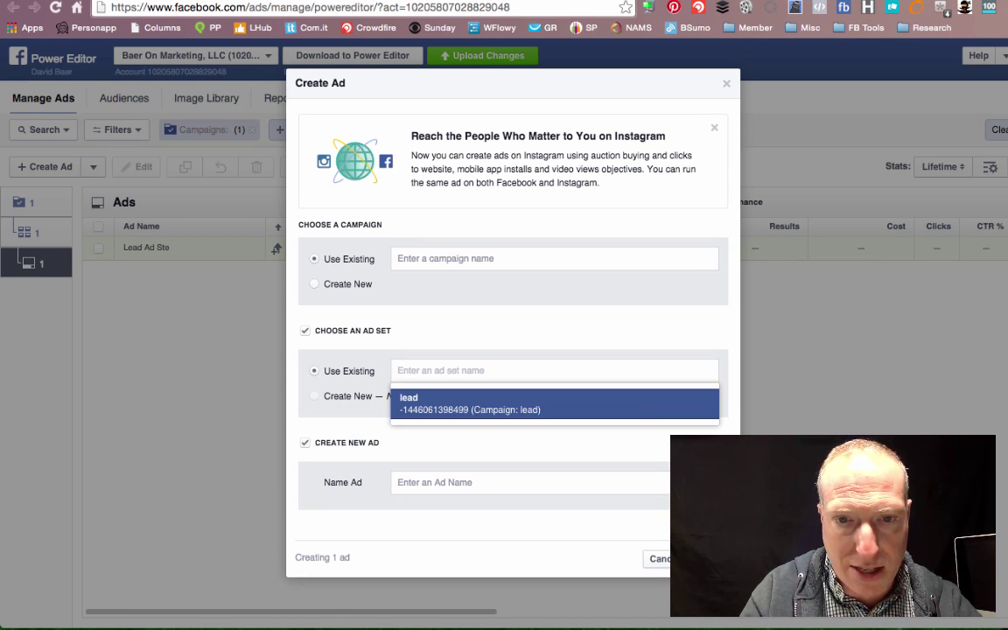
key("Return")
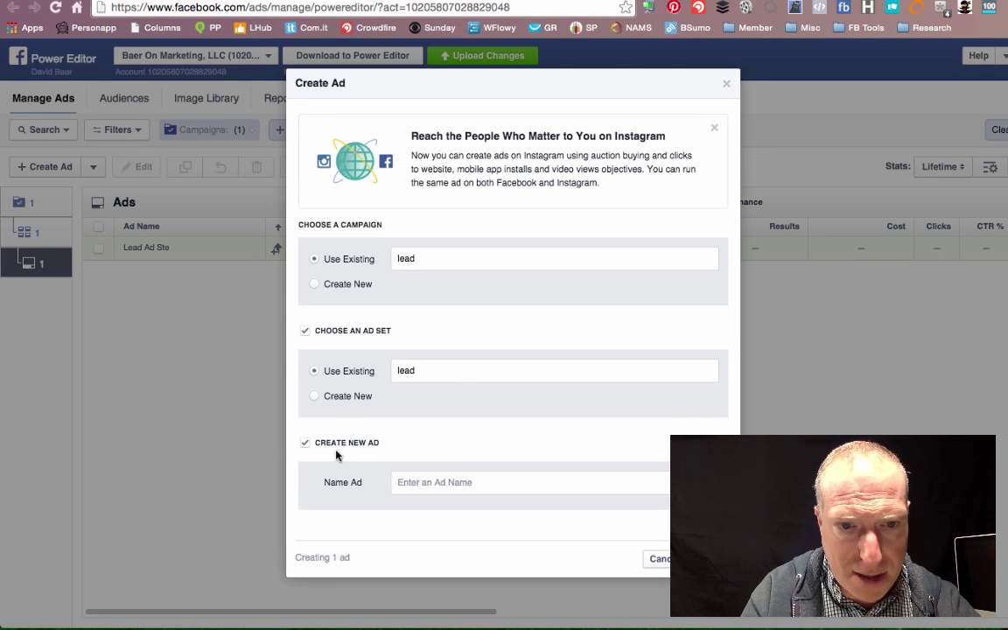
- Name the new ad "Lead Test 2" and create it
left_click(459, 483)
type("Lead")
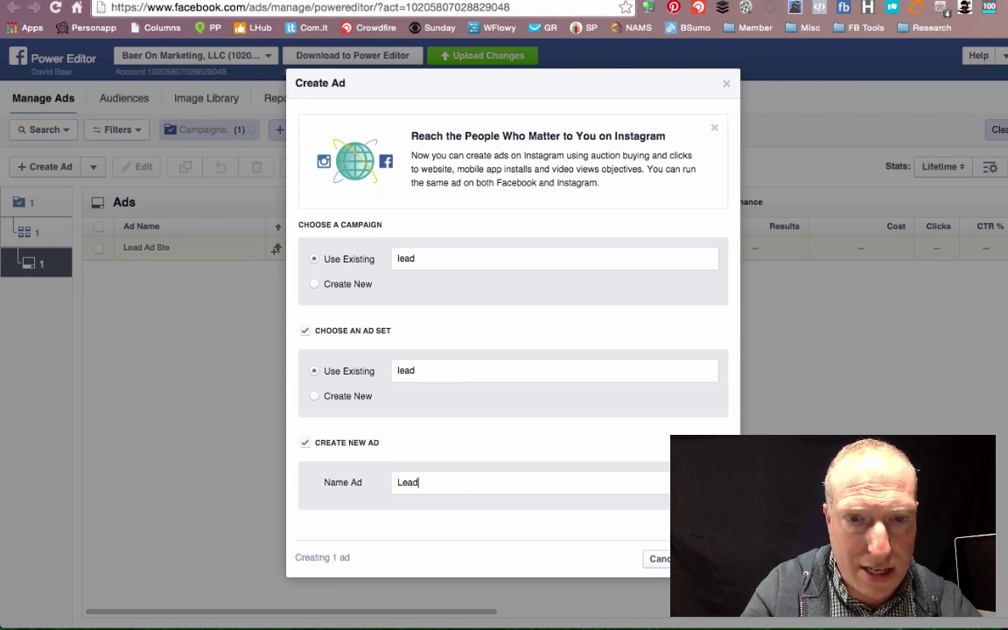
type(" Test 2")
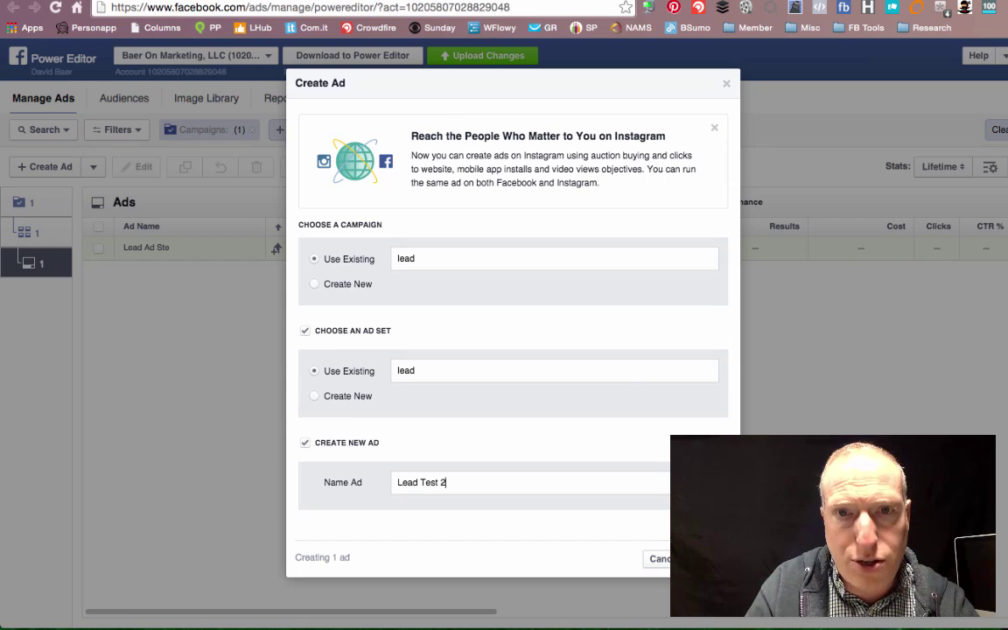
key("Return")
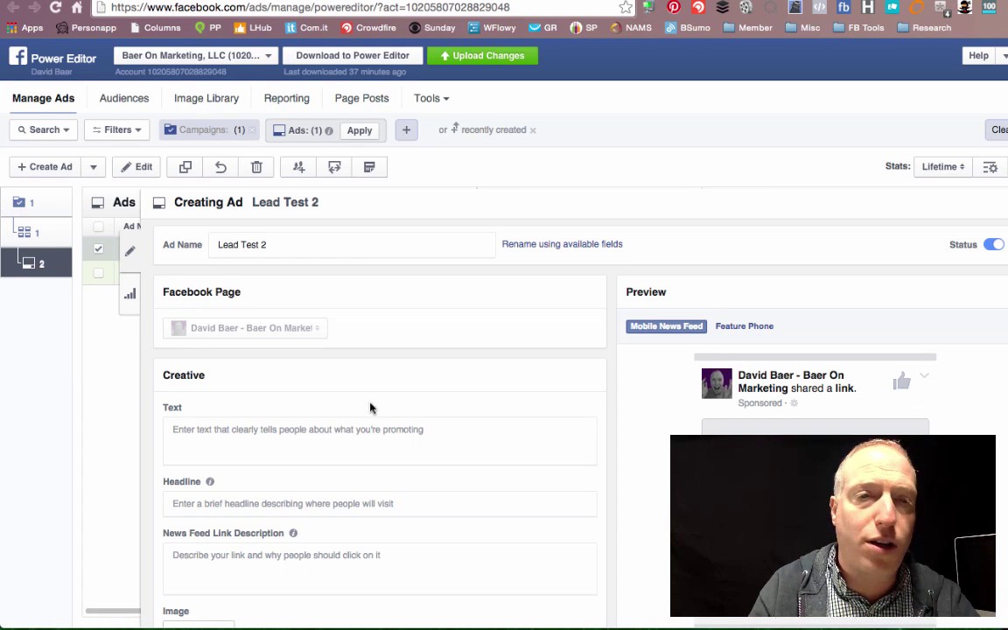
- Go to the ad set level of the campaign and open the "lead" ad set for editing
left_click(44, 207)
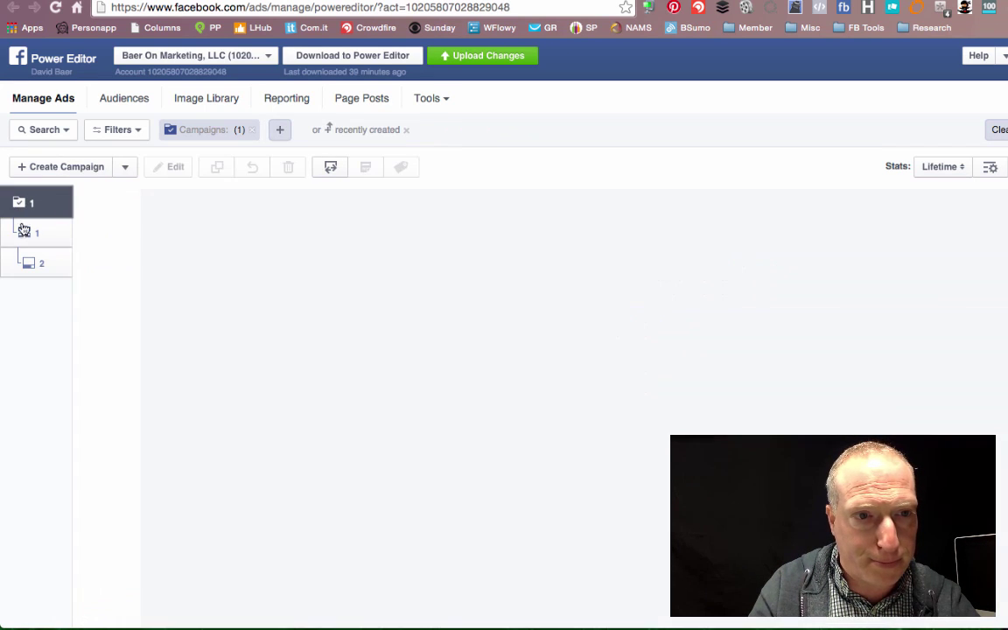
left_click(28, 232)
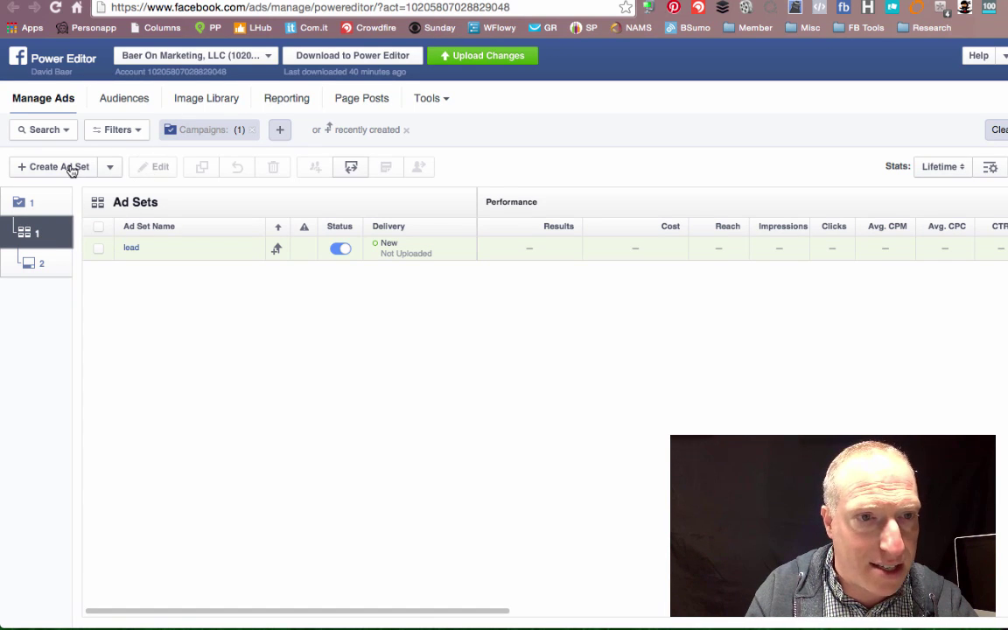
left_click(97, 252)
left_click(154, 167)
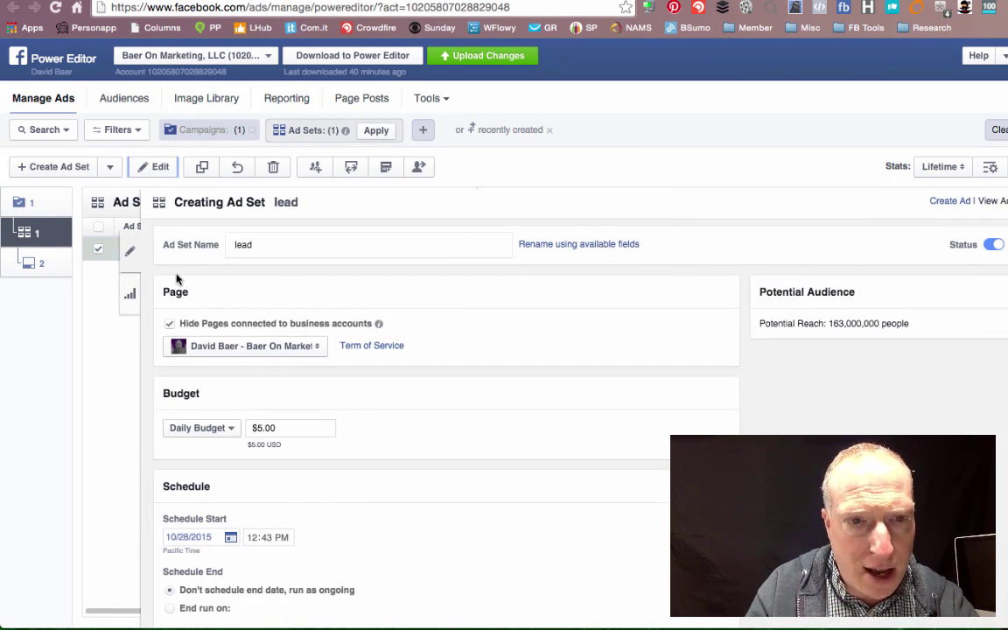
- Review the ad set's Facebook page choice, budget, schedule, audience and placement settings without changing them
scroll(228, 254, "down", 1)
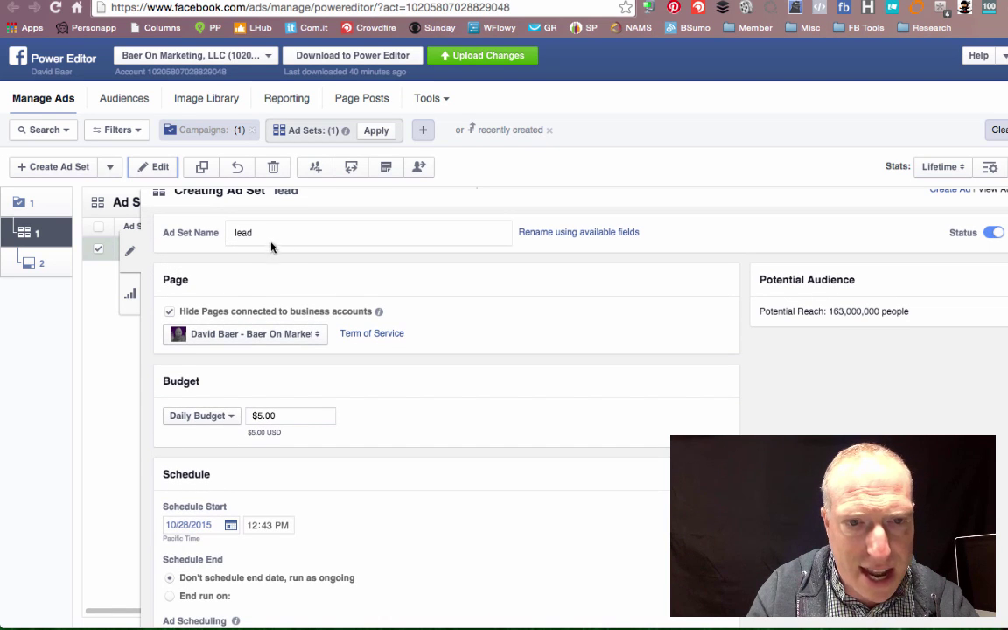
scroll(248, 280, "down", 2)
scroll(250, 334, "down", 1)
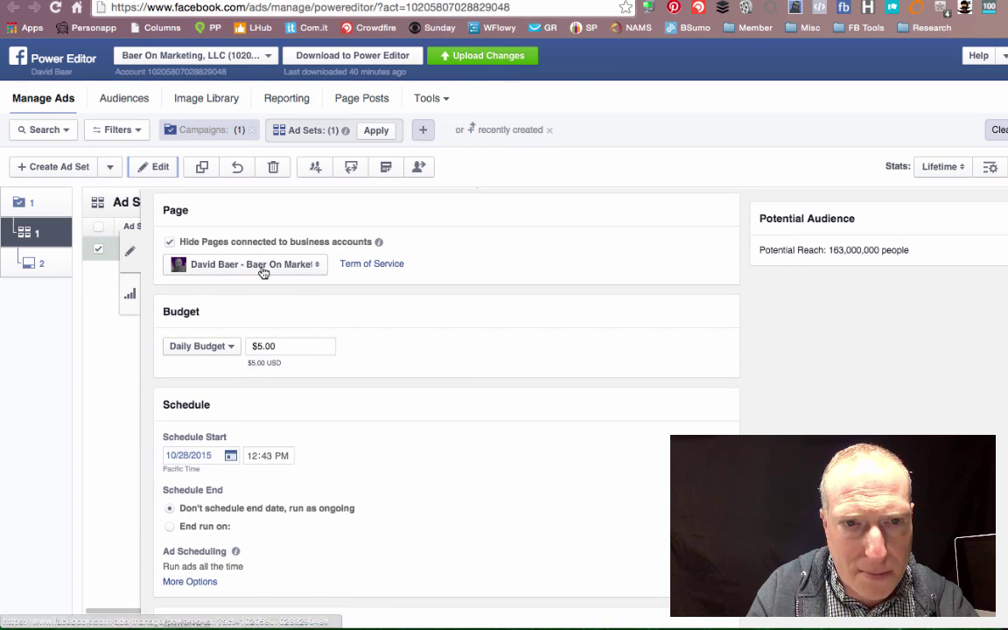
scroll(270, 304, "up", 1)
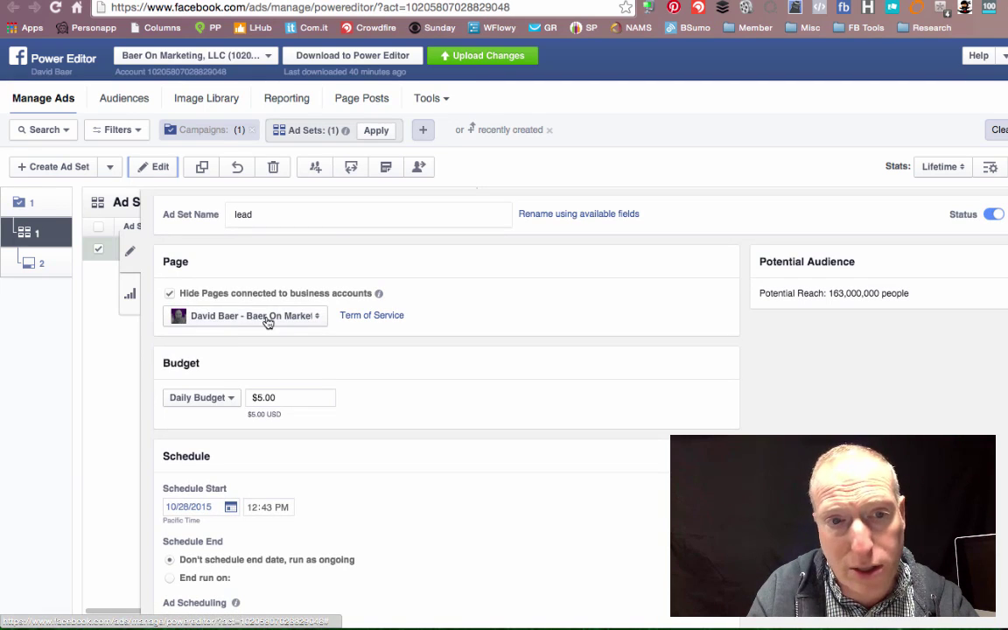
left_click(265, 317)
left_click(262, 315)
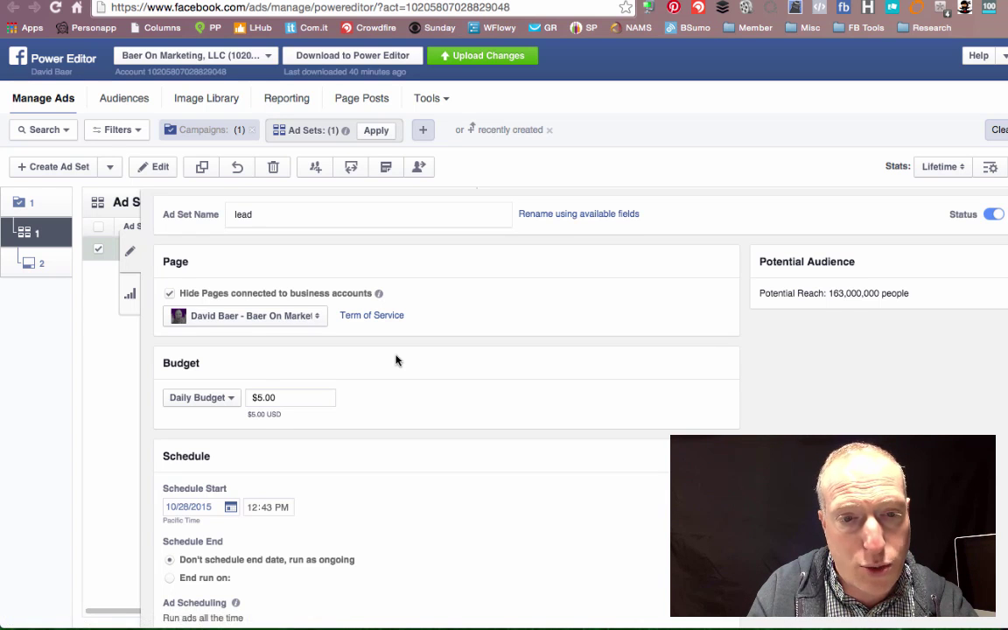
scroll(396, 360, "down", 3)
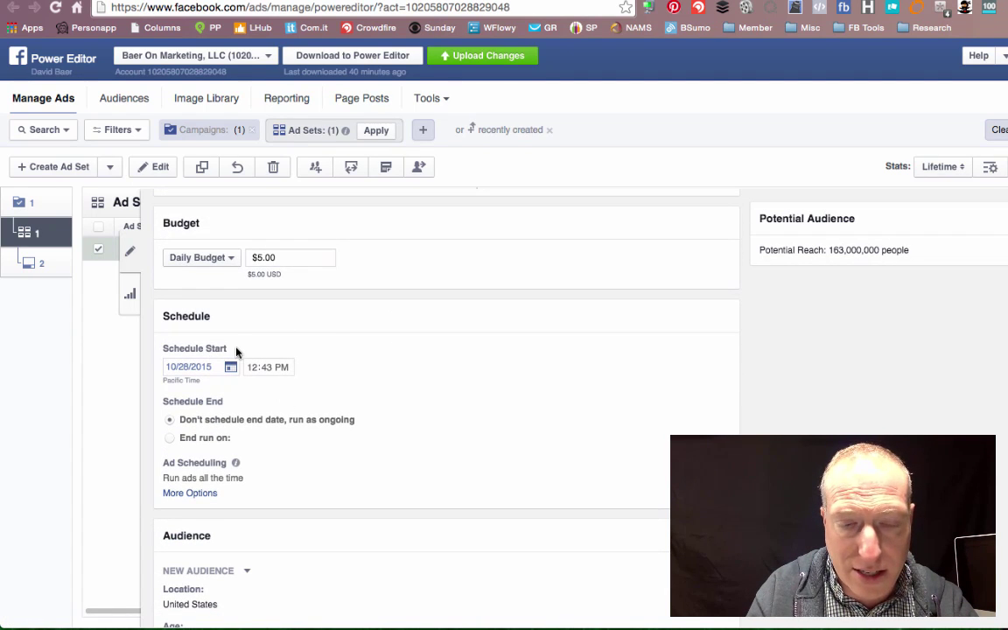
scroll(236, 354, "down", 5)
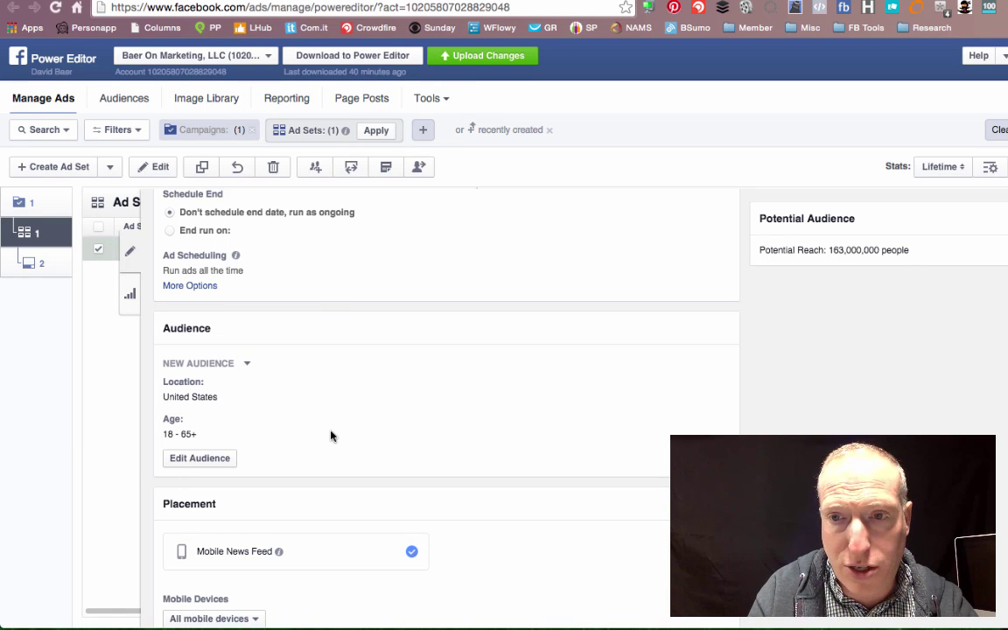
scroll(333, 435, "down", 4)
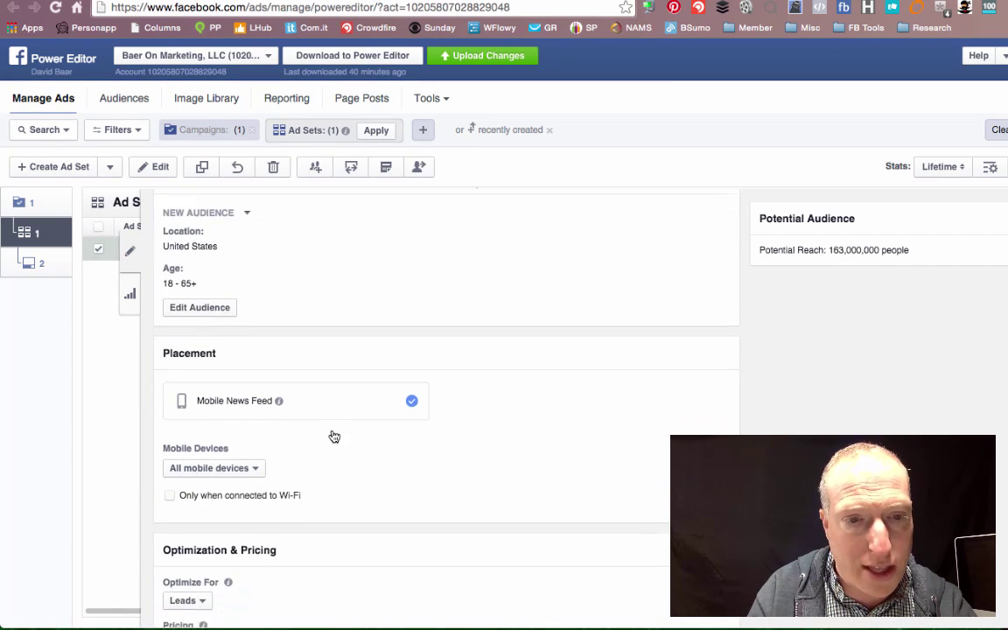
- Examine the available mobile device and Optimize For options, along with the pricing and delivery settings of the ad set
left_click(244, 445)
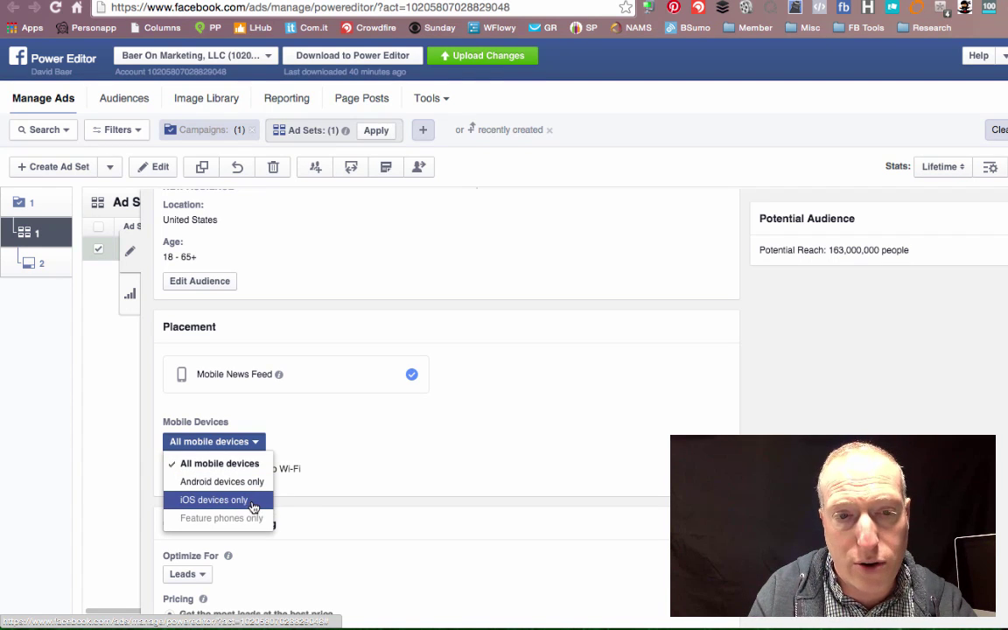
left_click(310, 408)
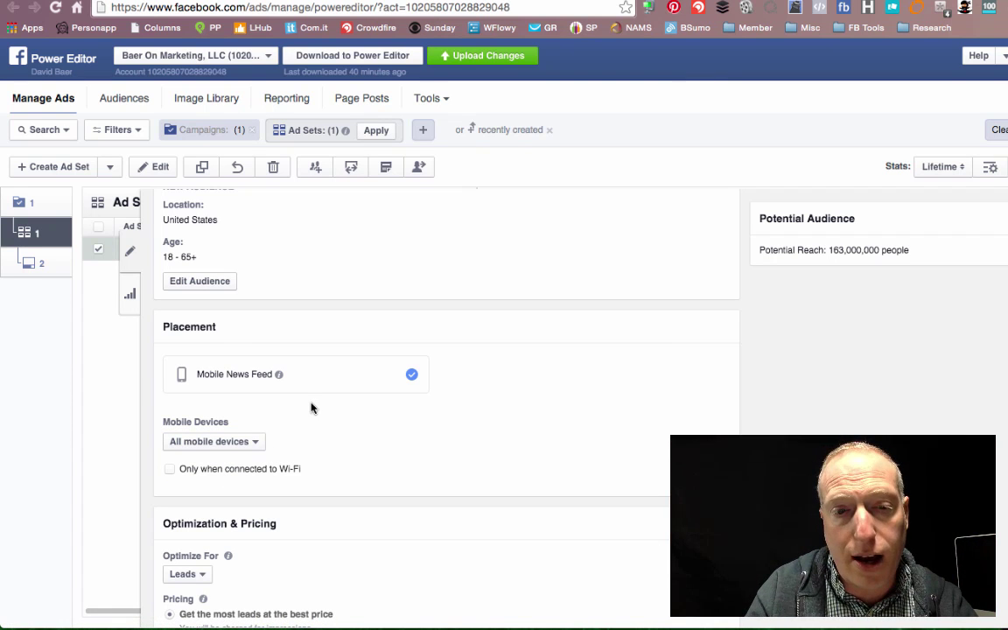
scroll(311, 408, "down", 4)
left_click(184, 422)
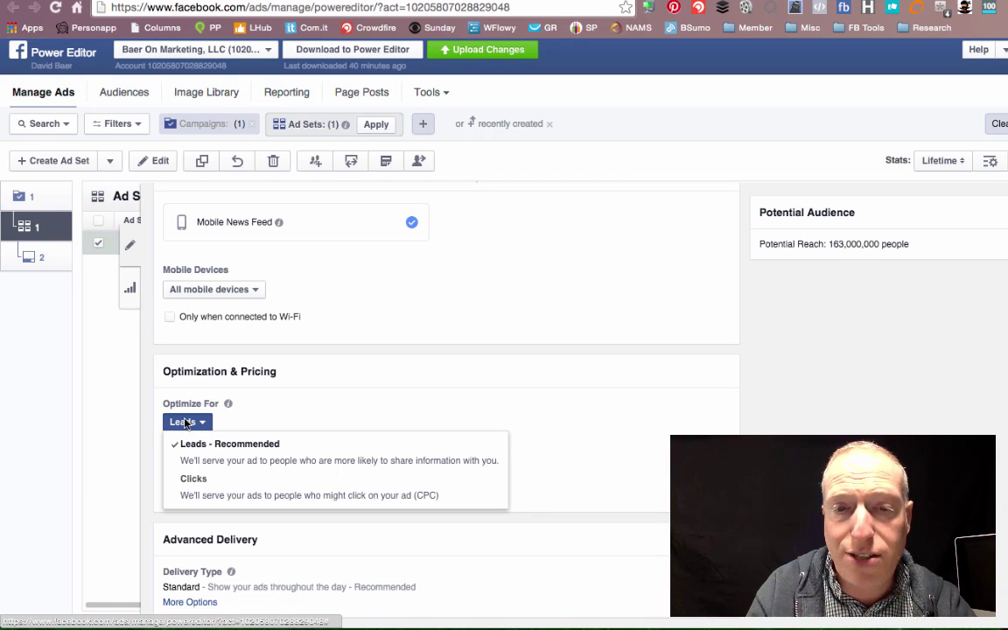
left_click(242, 418)
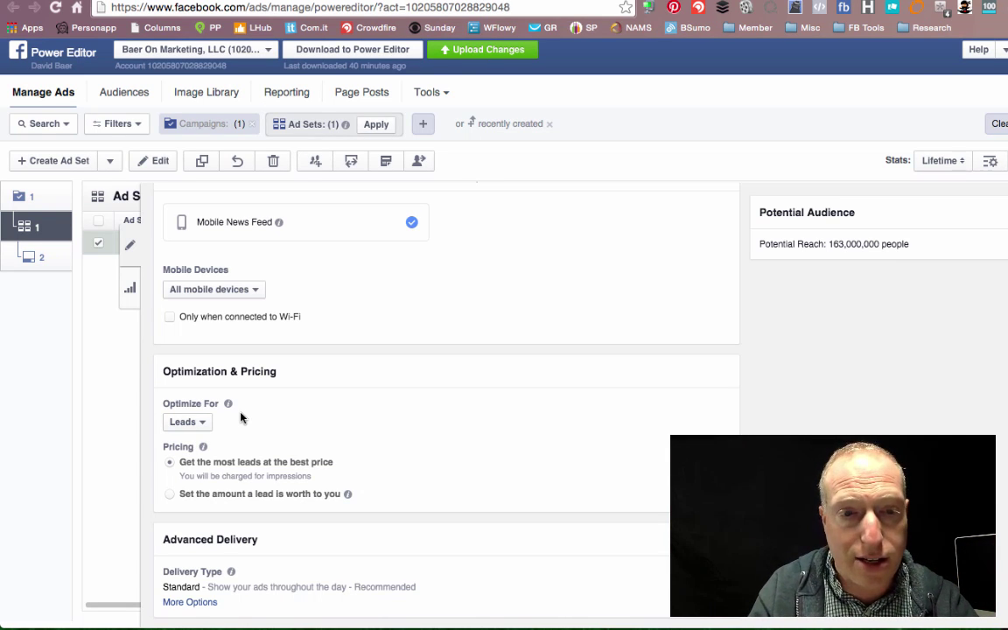
mouse_move(291, 568)
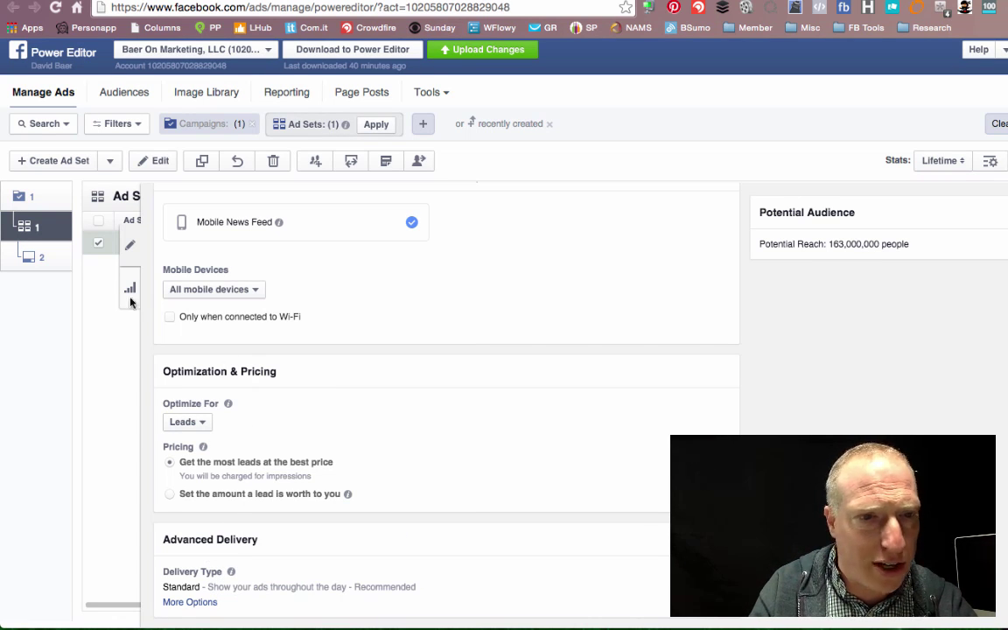
- Return to the "Lead Test 2" ad and check its Facebook Page setting
left_click(35, 261)
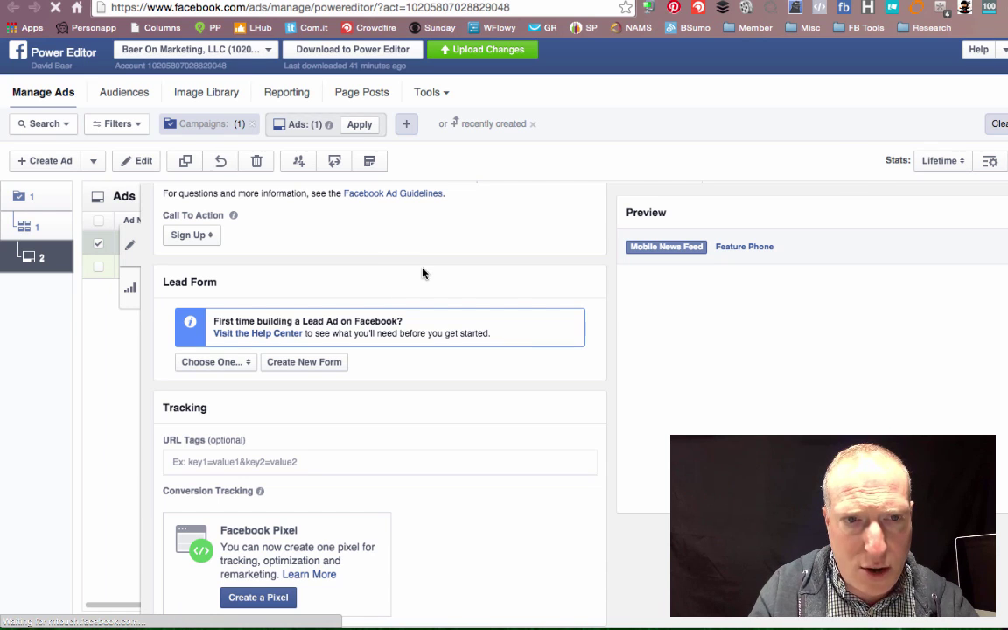
scroll(294, 257, "up", 3)
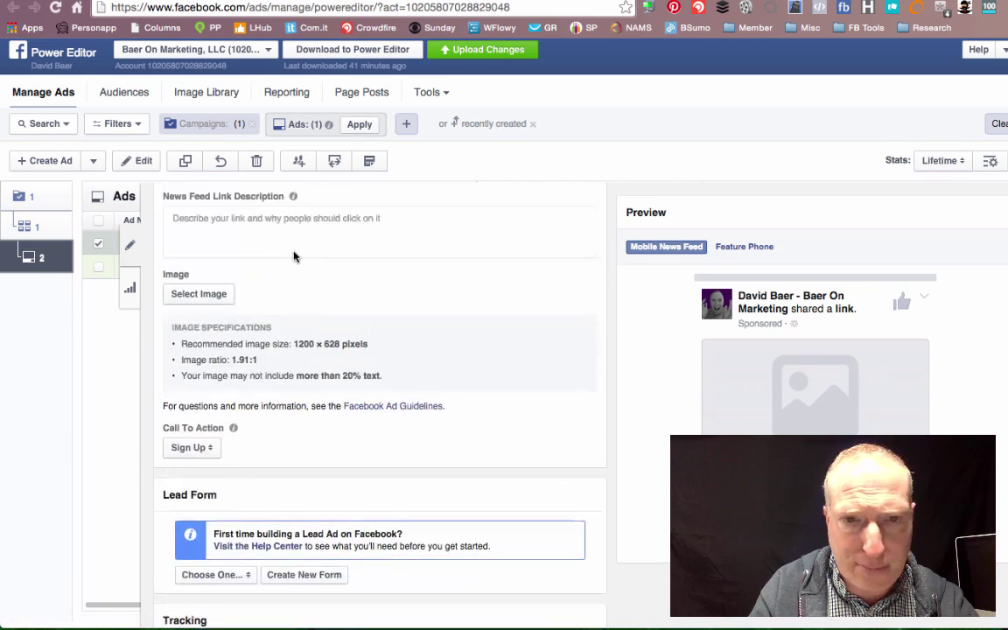
scroll(294, 256, "up", 5)
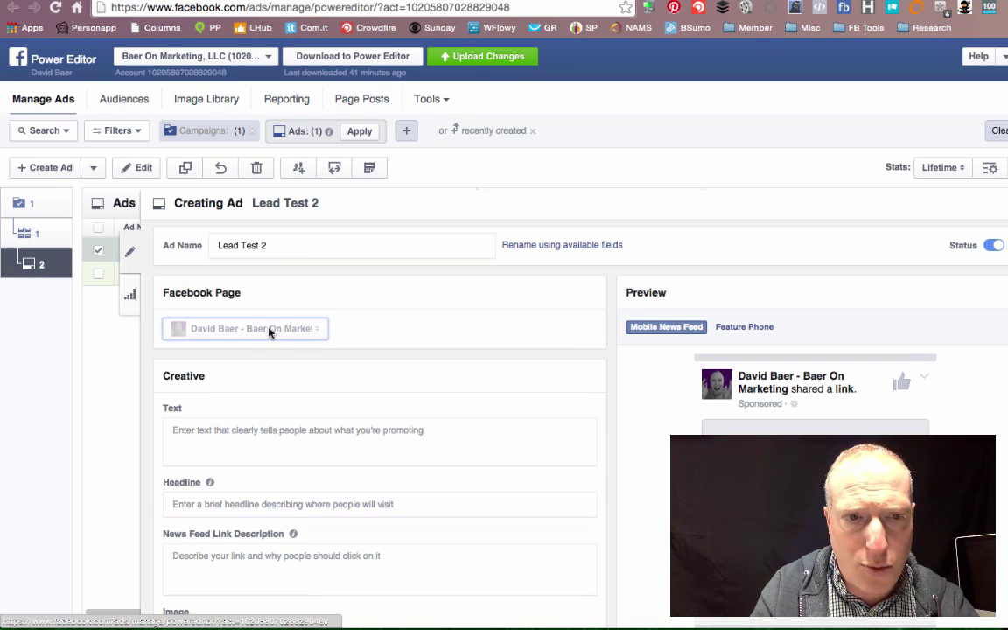
mouse_move(318, 337)
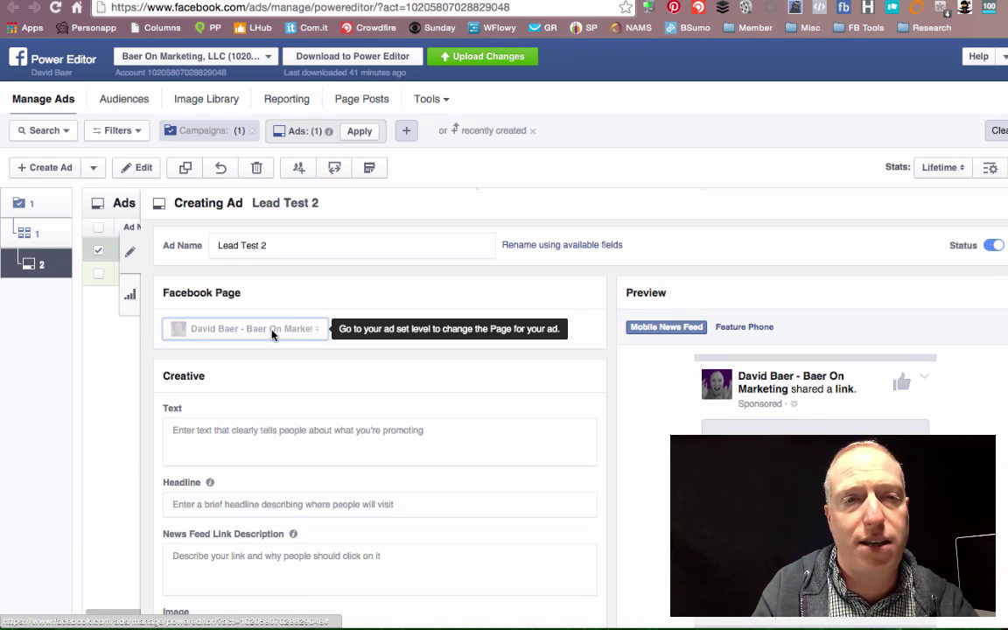
- Enter "Download This Cool Ebook" as the ad's creative text
left_click(343, 435)
scroll(490, 414, "down", 2)
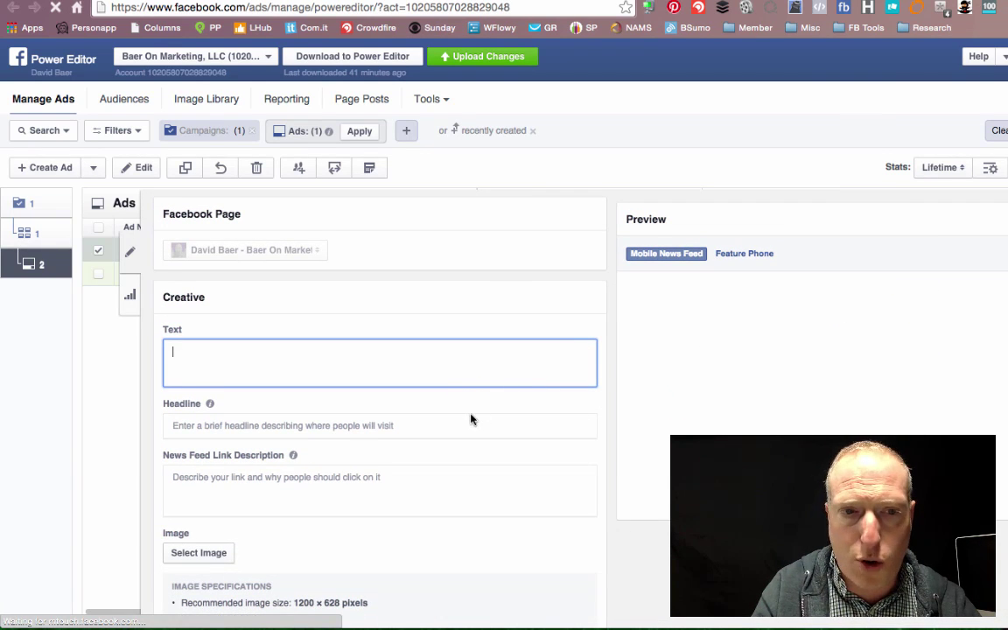
scroll(469, 417, "up", 1)
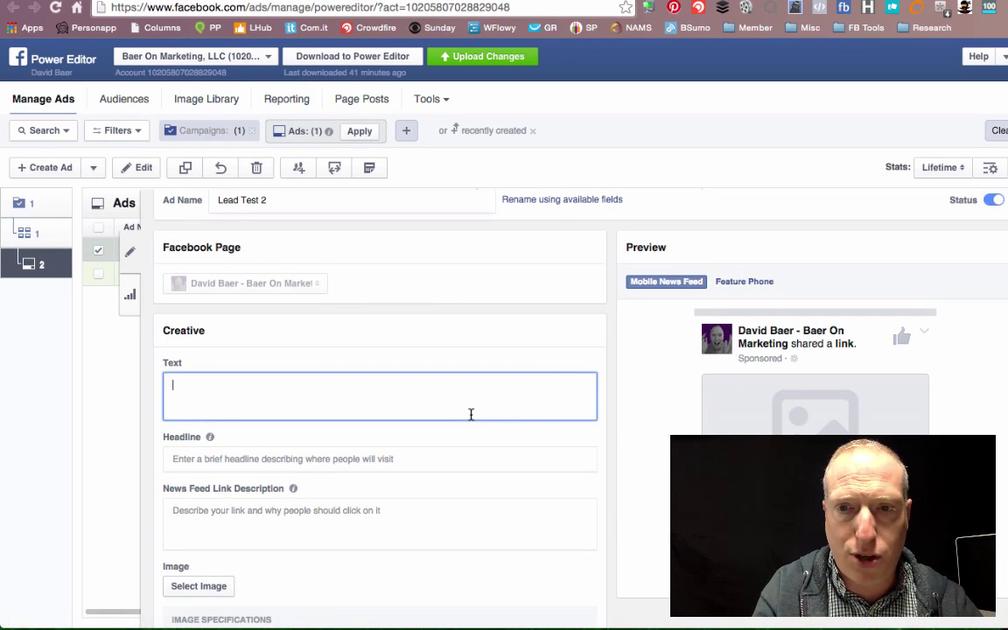
type("Down")
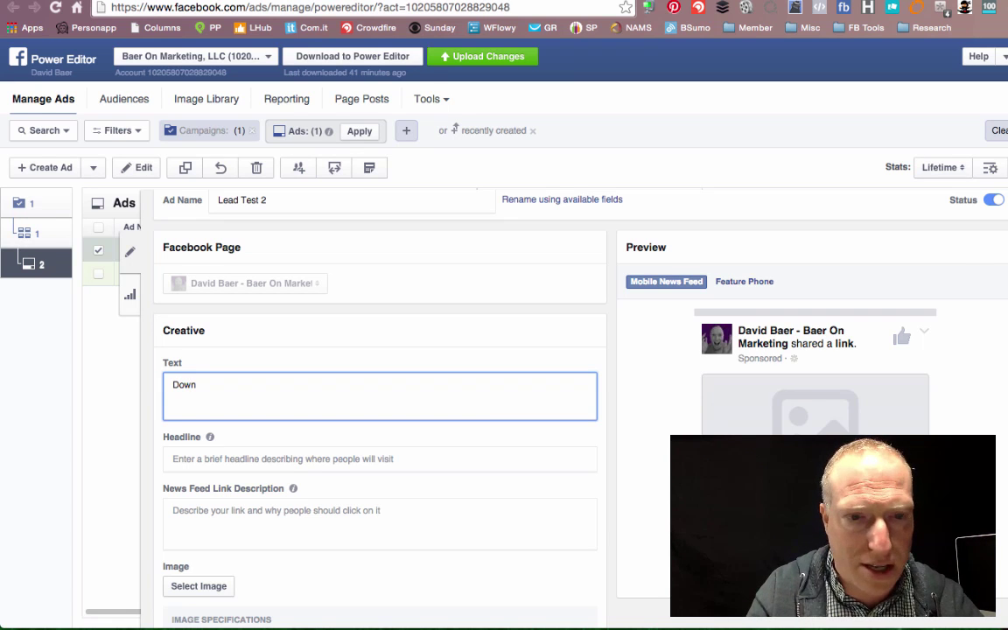
type("load This C")
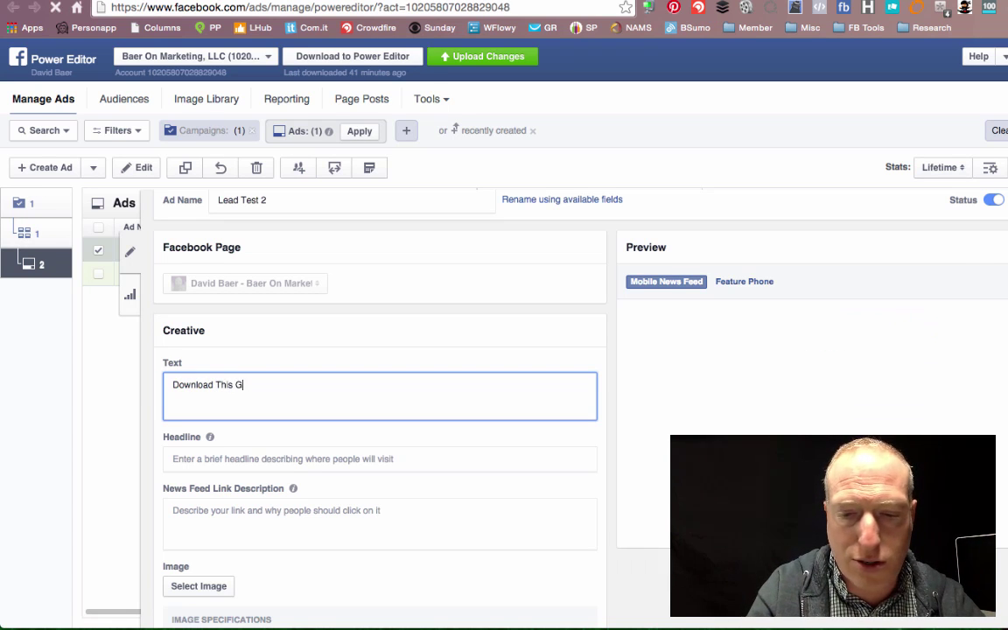
type("ool")
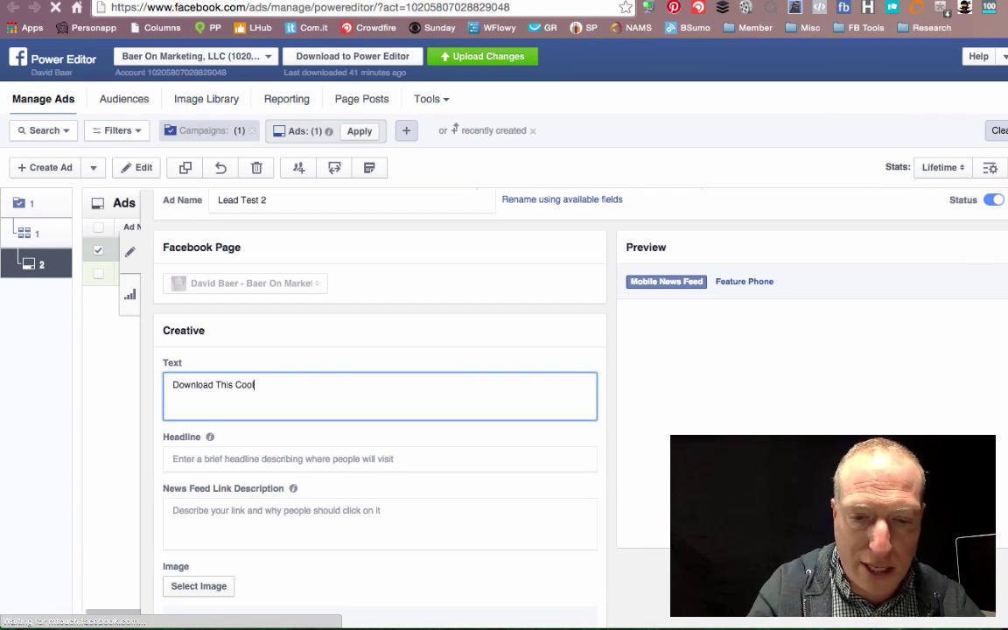
type(" Ebook")
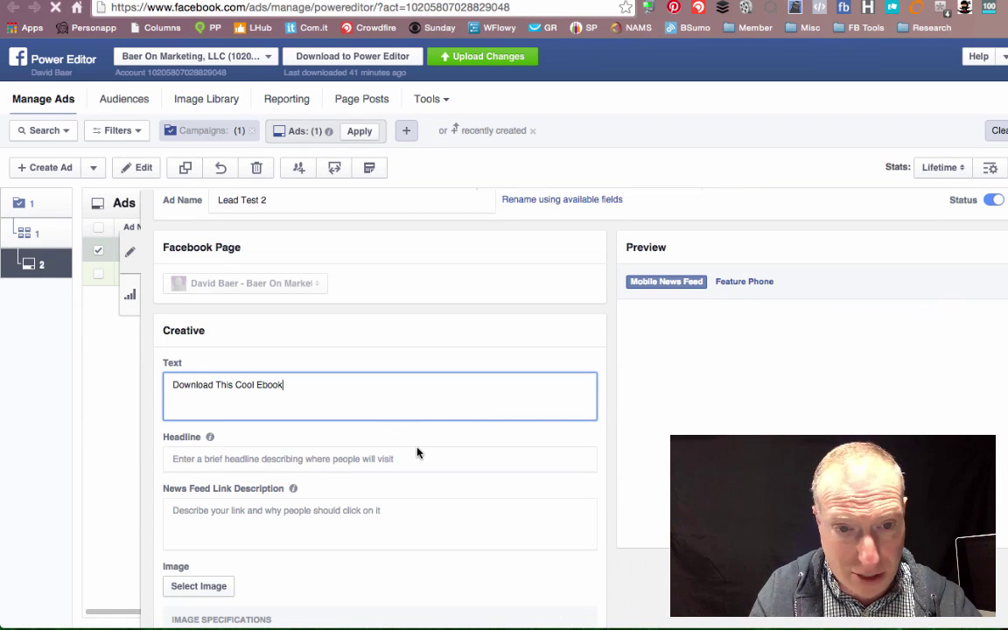
- Enter "Free Download" as the ad's headline
scroll(417, 452, "down", 1)
left_click(313, 439)
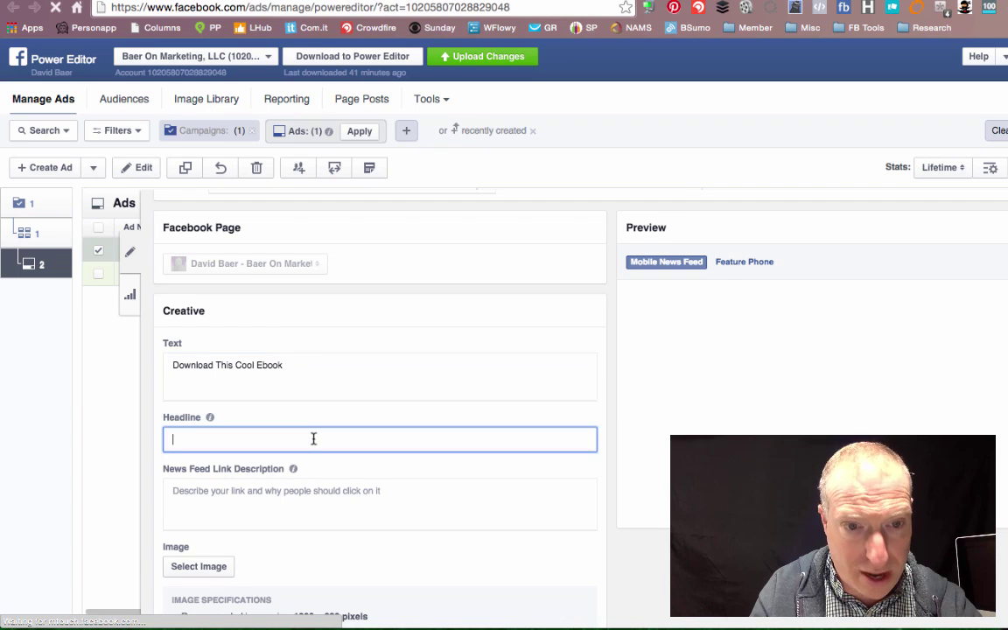
type("F")
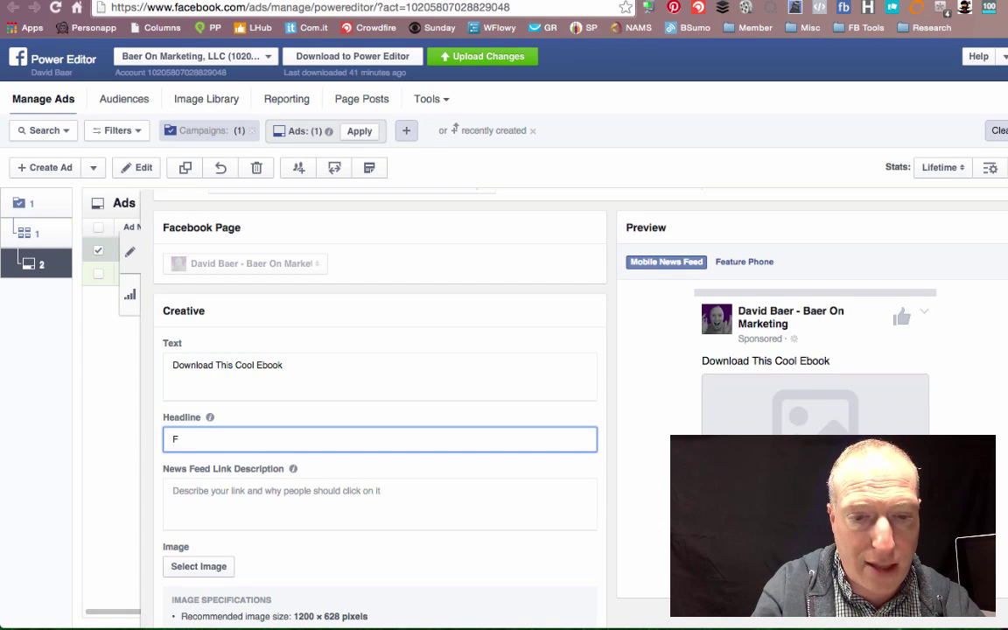
type("ree Down")
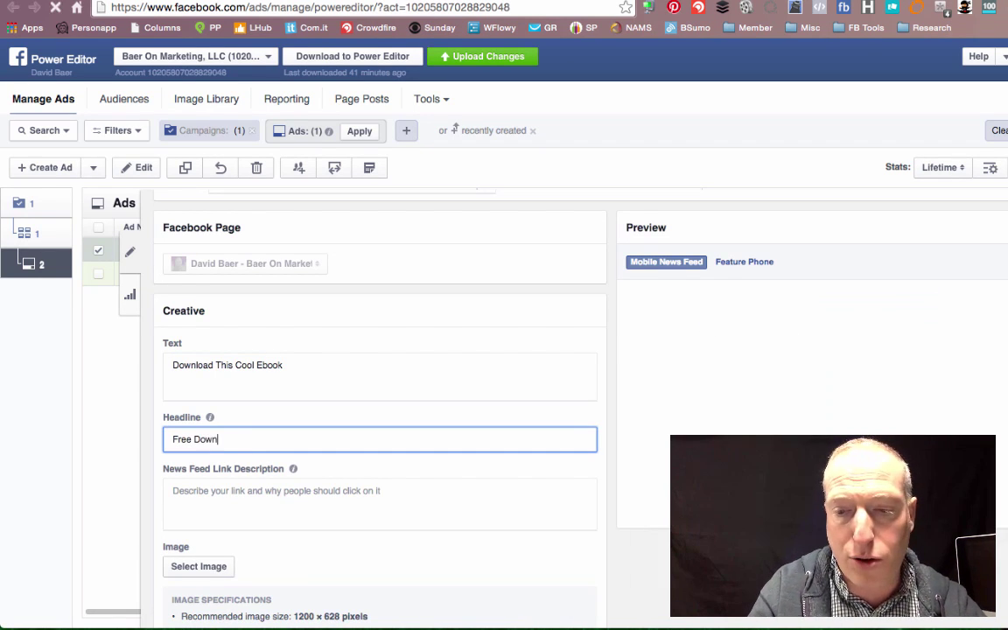
type("o")
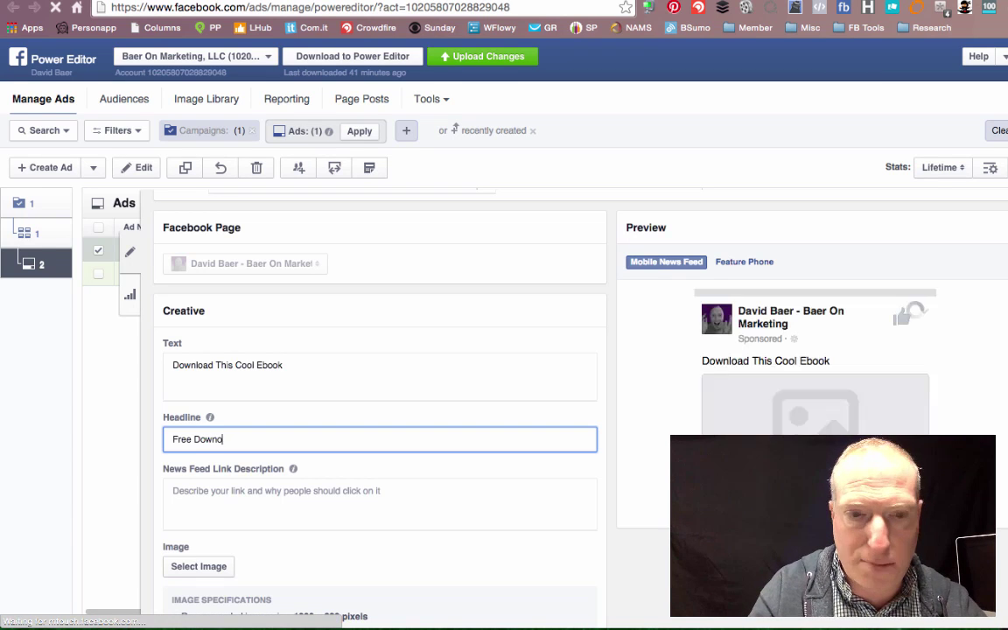
key("BackSpace")
type("load")
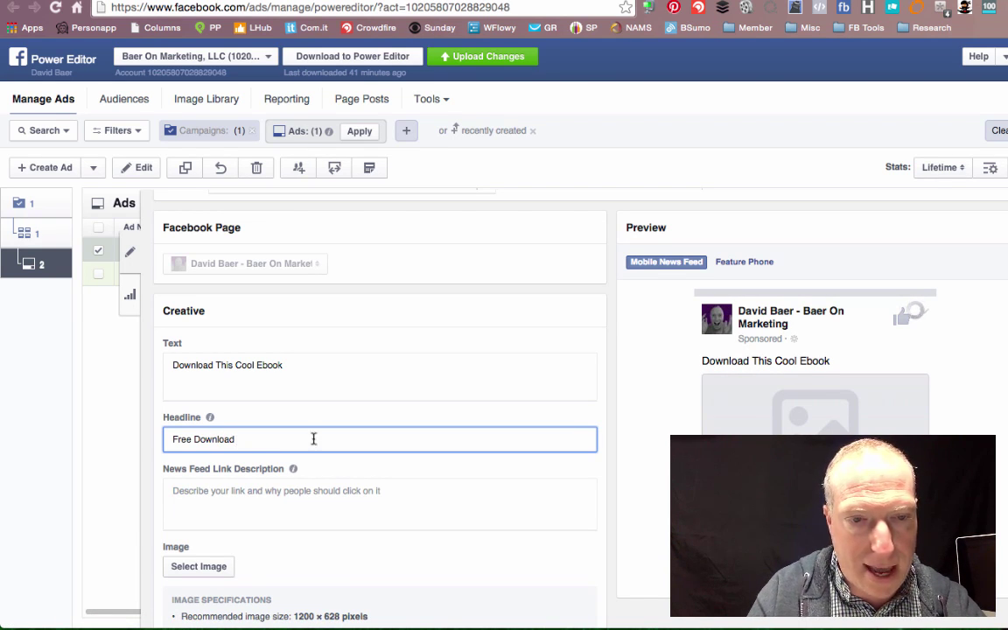
- Enter "Social Media Mistakes" as the ad's News Feed link description
scroll(254, 563, "down", 1)
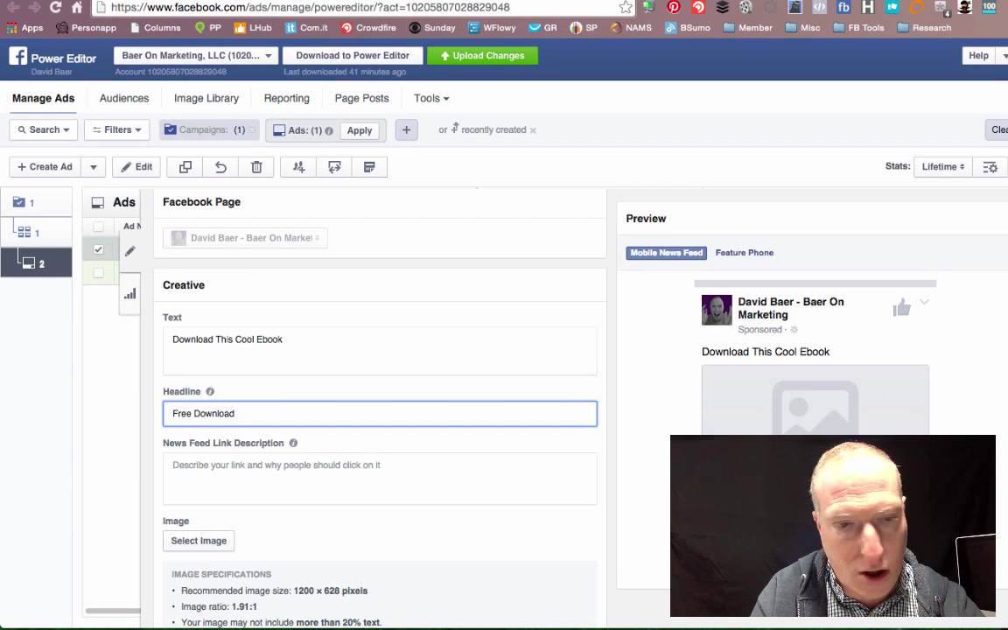
left_click(205, 476)
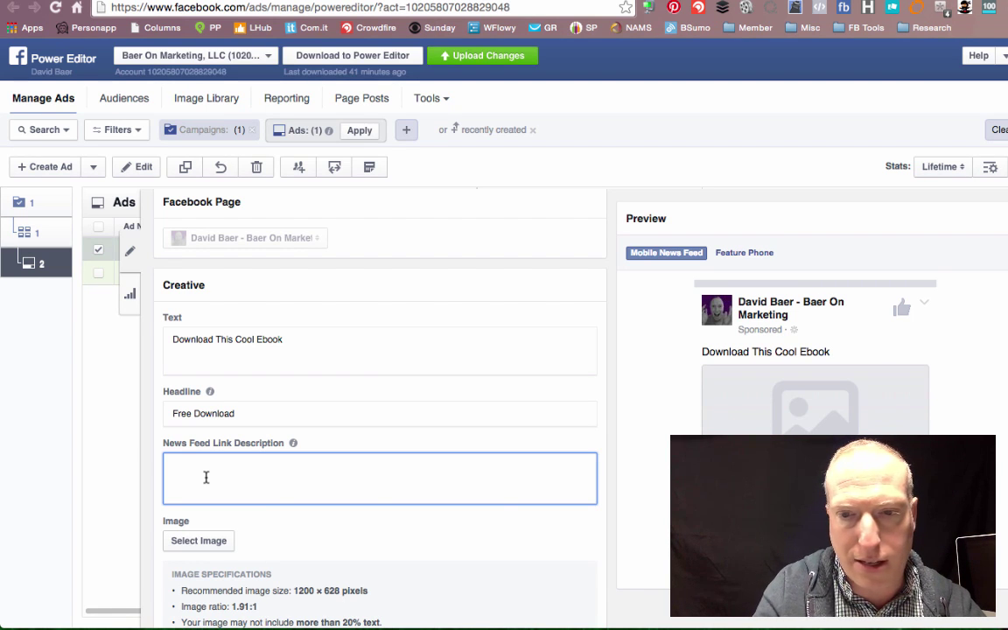
type("S")
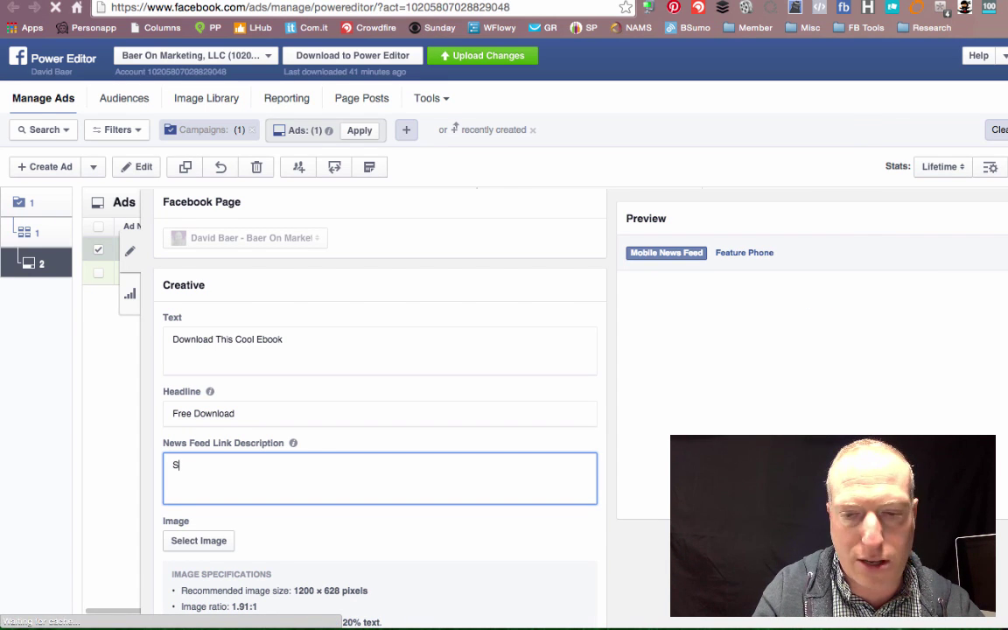
type("ocial Media Mistakes")
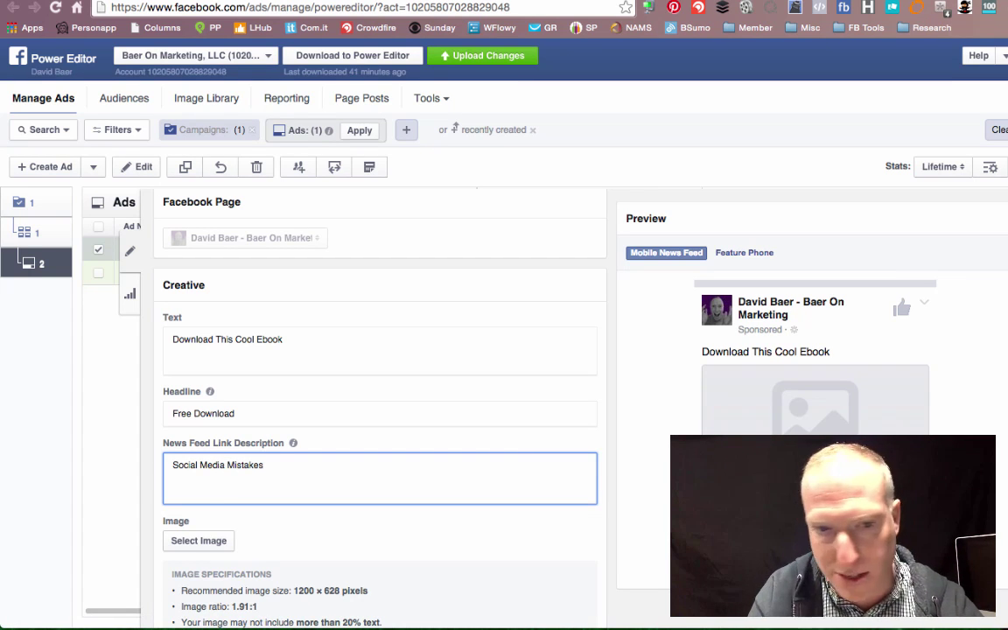
- Upload "Copy of FREE GUIDE (1).jpg" from the Downloads folder as the ad's image
scroll(223, 508, "down", 1)
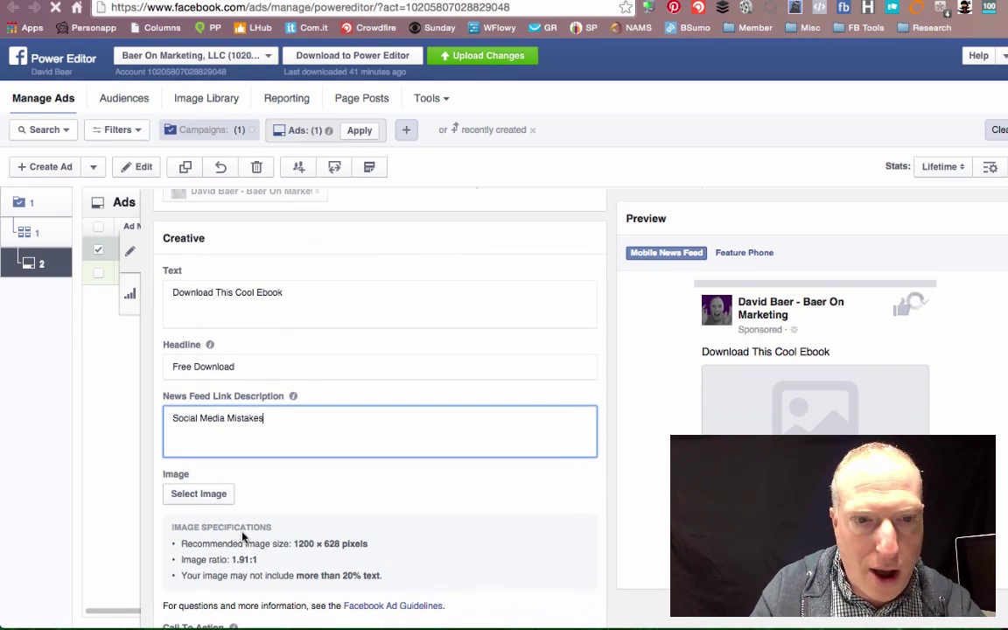
left_click(206, 498)
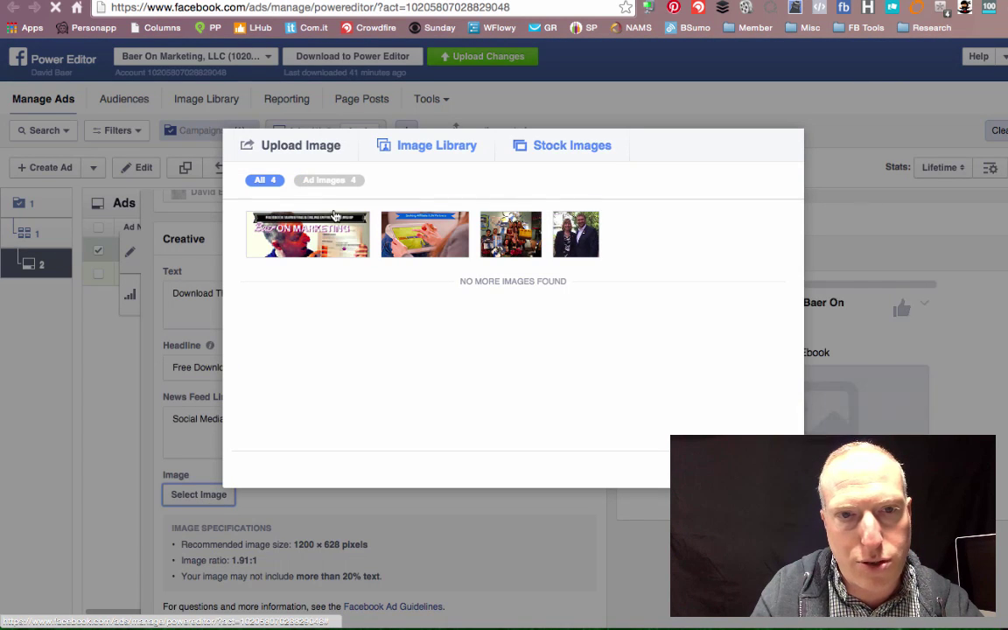
left_click(329, 151)
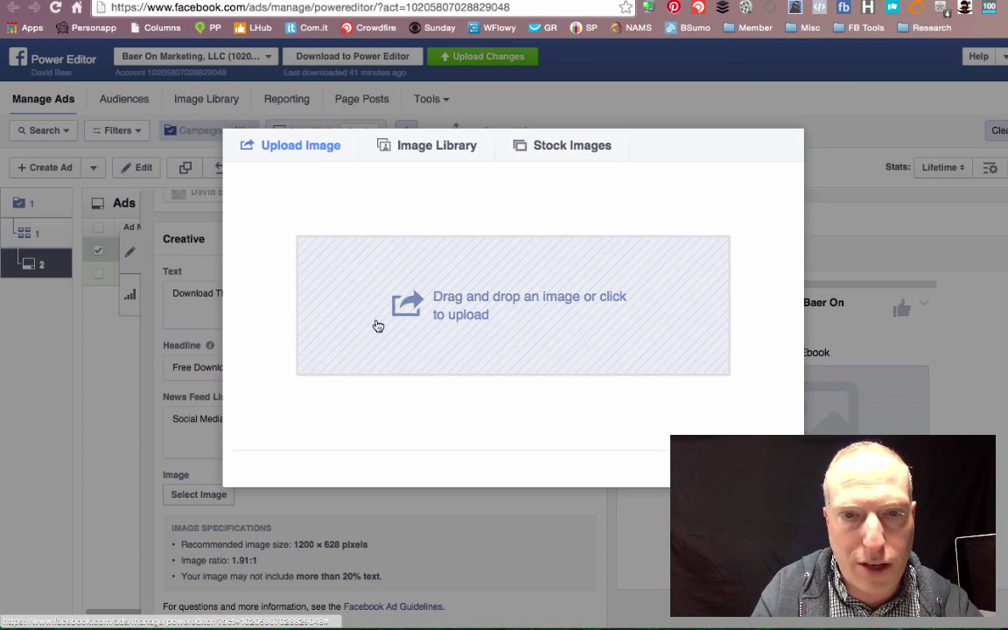
left_click(446, 300)
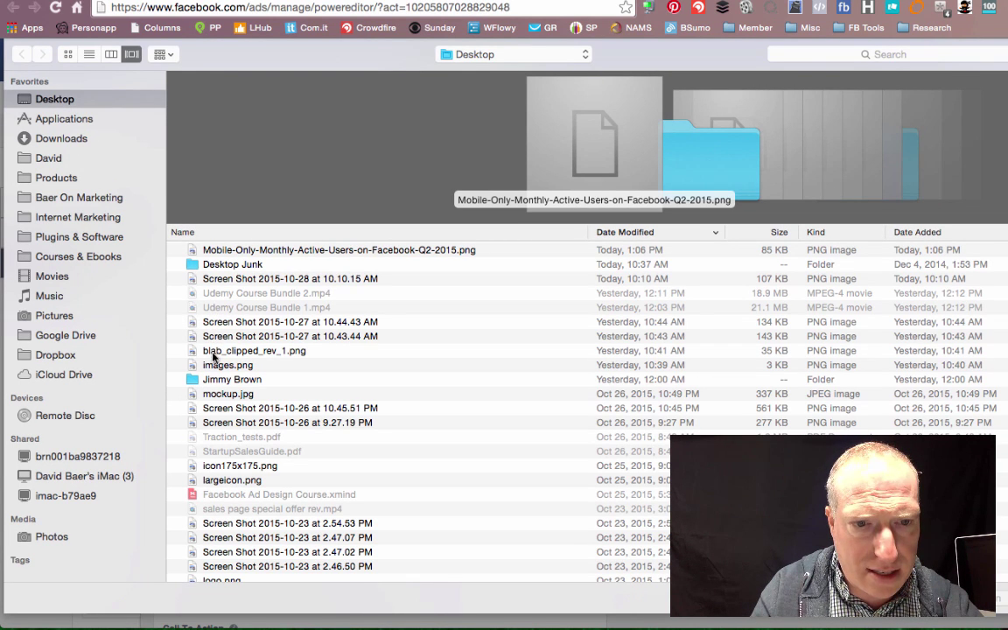
left_click(84, 199)
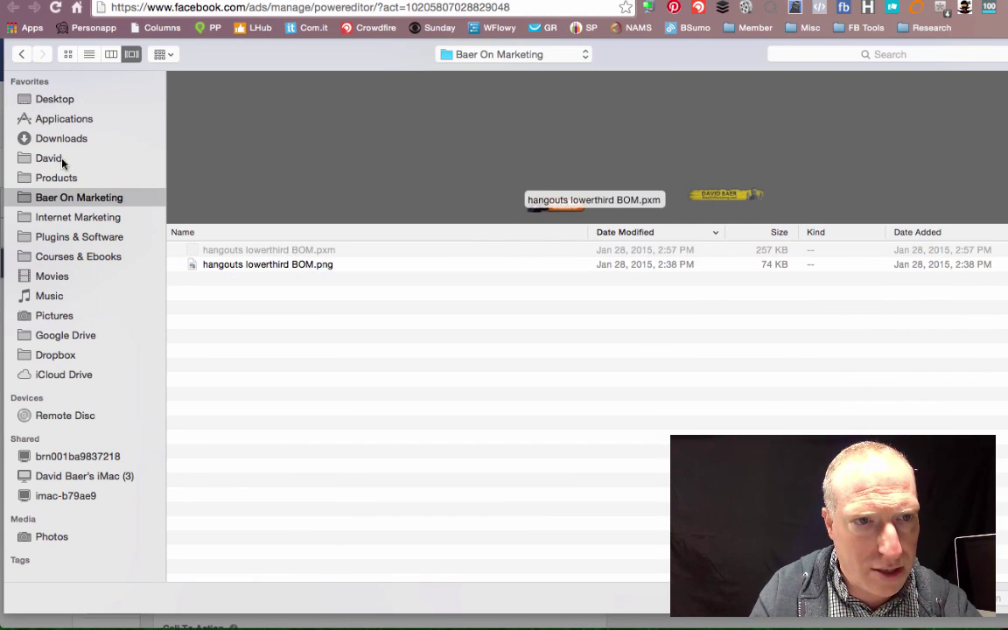
left_click(70, 138)
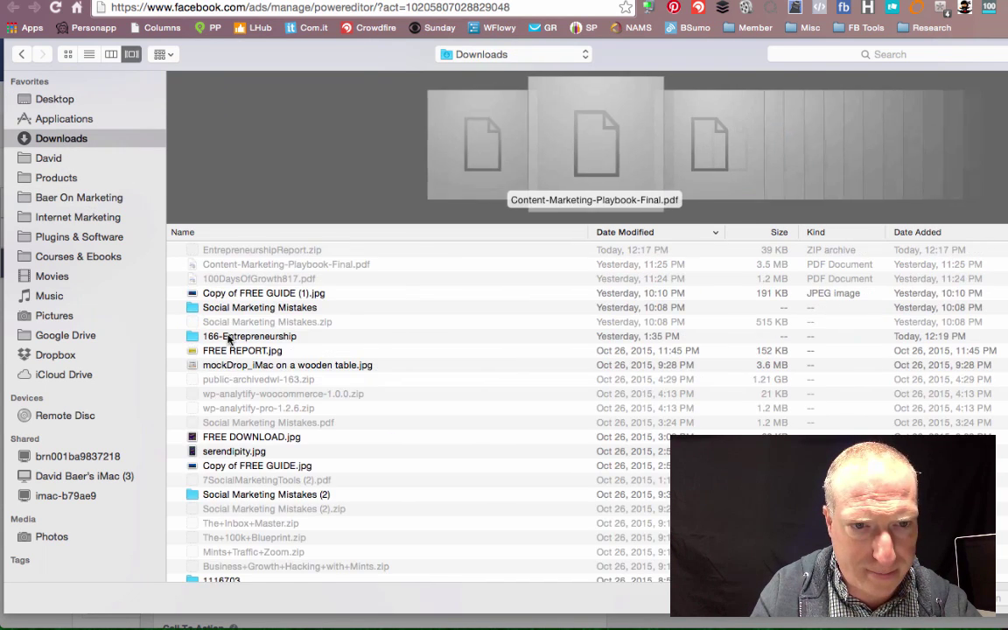
left_click(278, 298)
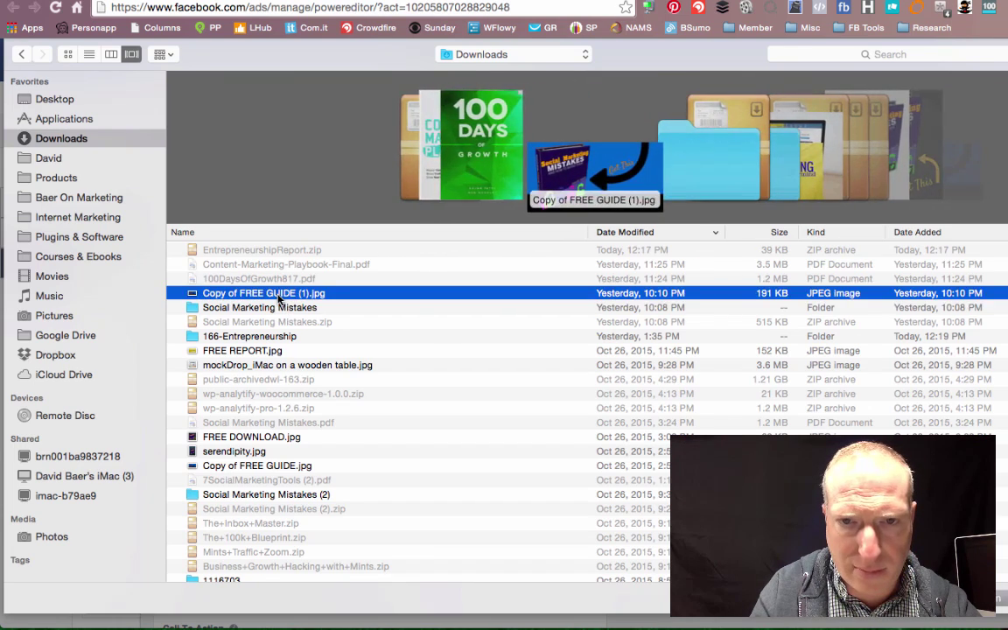
key("super+Tab")
left_click_drag(278, 299, 298, 299)
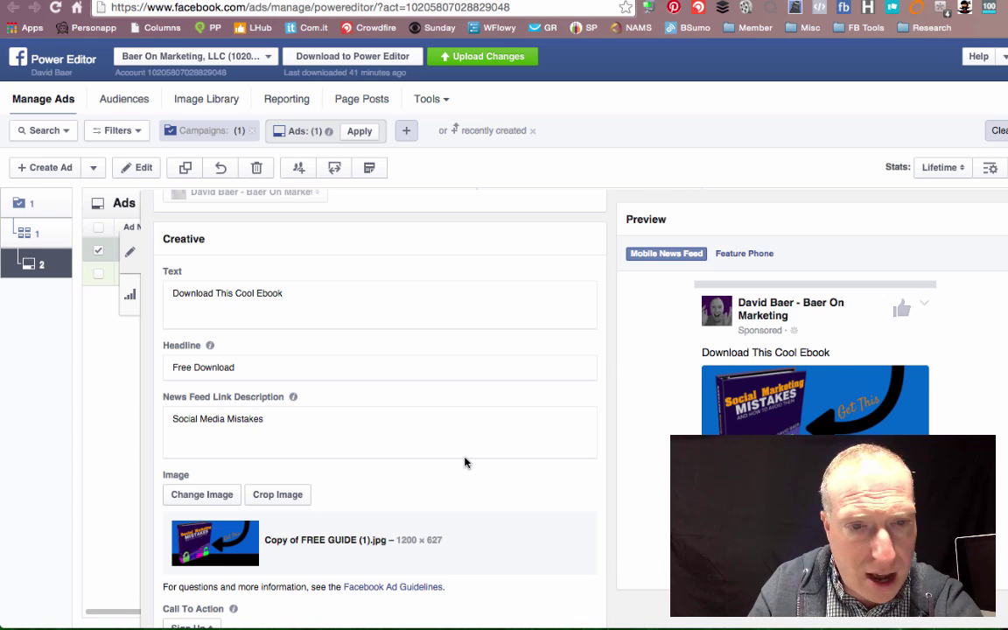
- Set the ad's call to action to Download
scroll(464, 462, "down", 3)
scroll(350, 468, "down", 2)
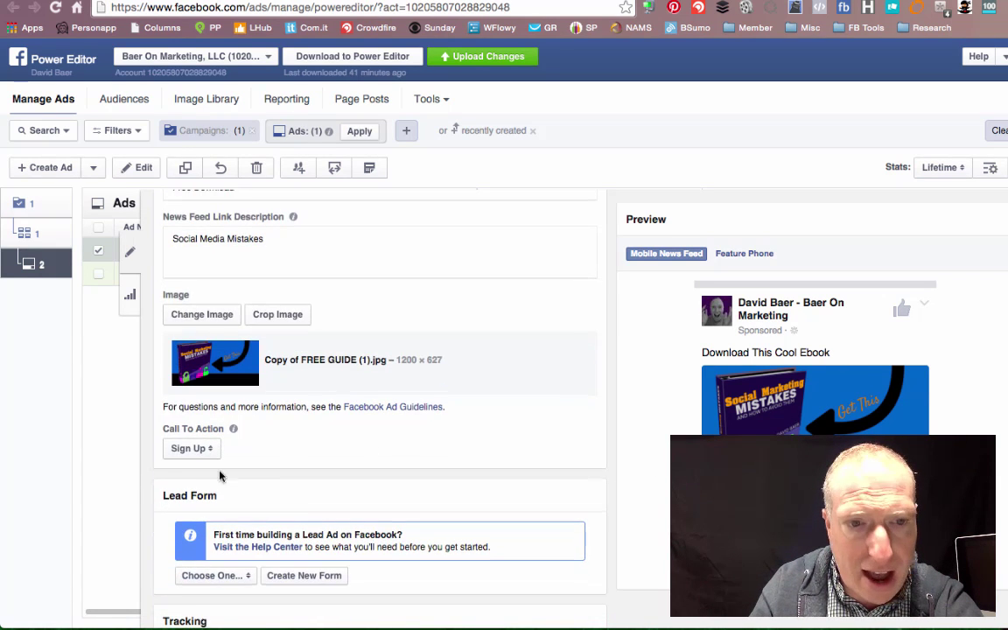
scroll(272, 446, "down", 1)
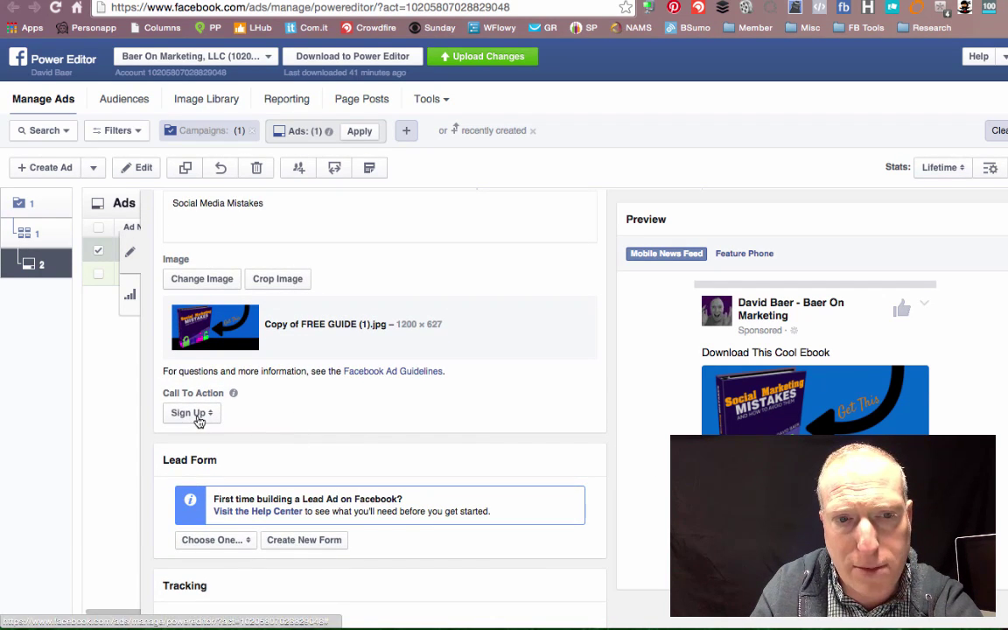
left_click(199, 414)
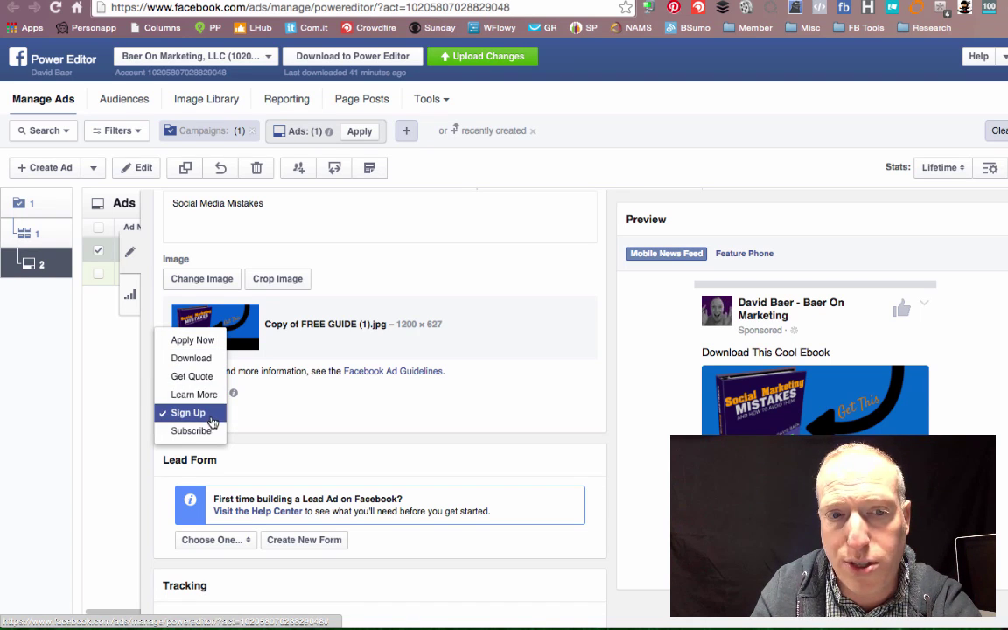
left_click(191, 358)
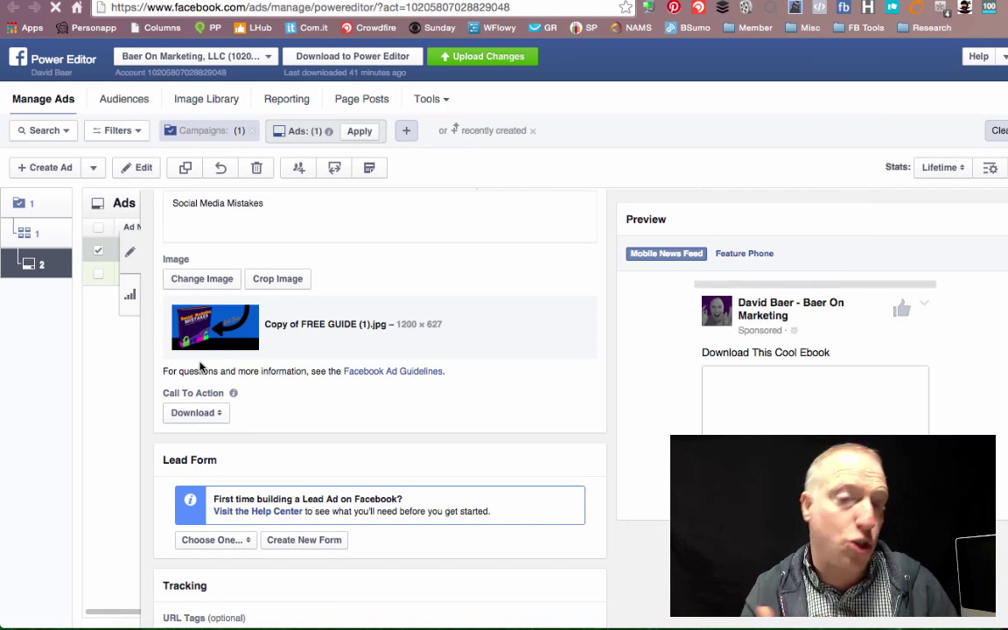
- Create a new lead form named "New Form", reveal its advanced option, and continue to the information questions
scroll(319, 475, "down", 3)
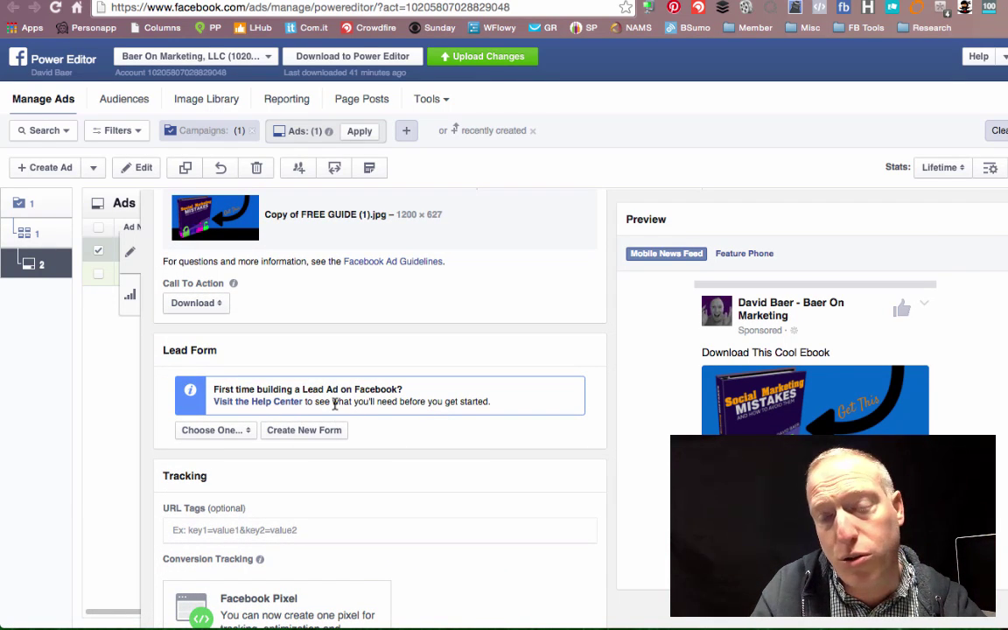
left_click(235, 436)
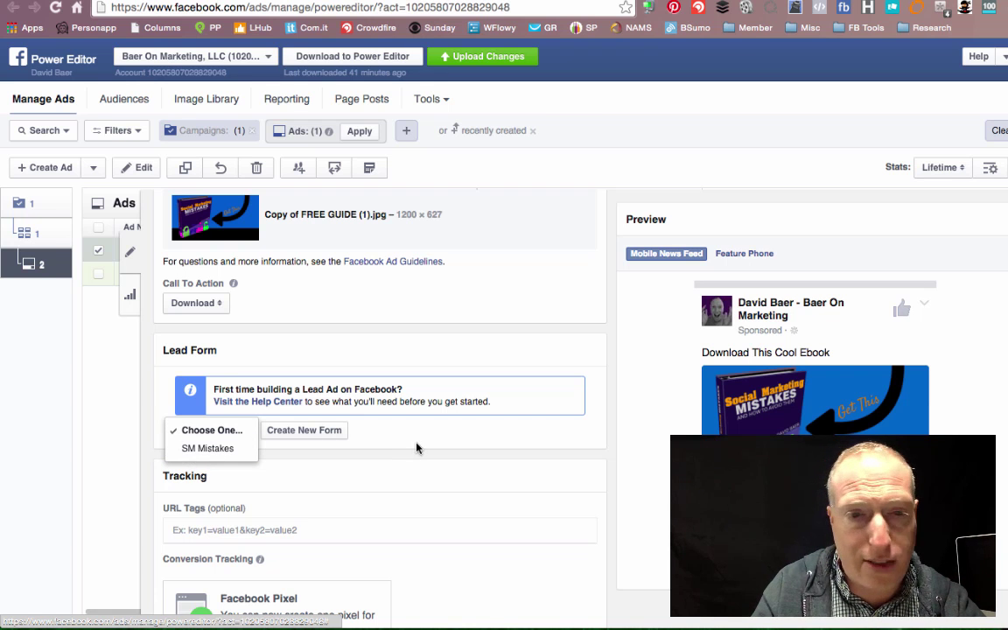
left_click(344, 429)
left_click(326, 429)
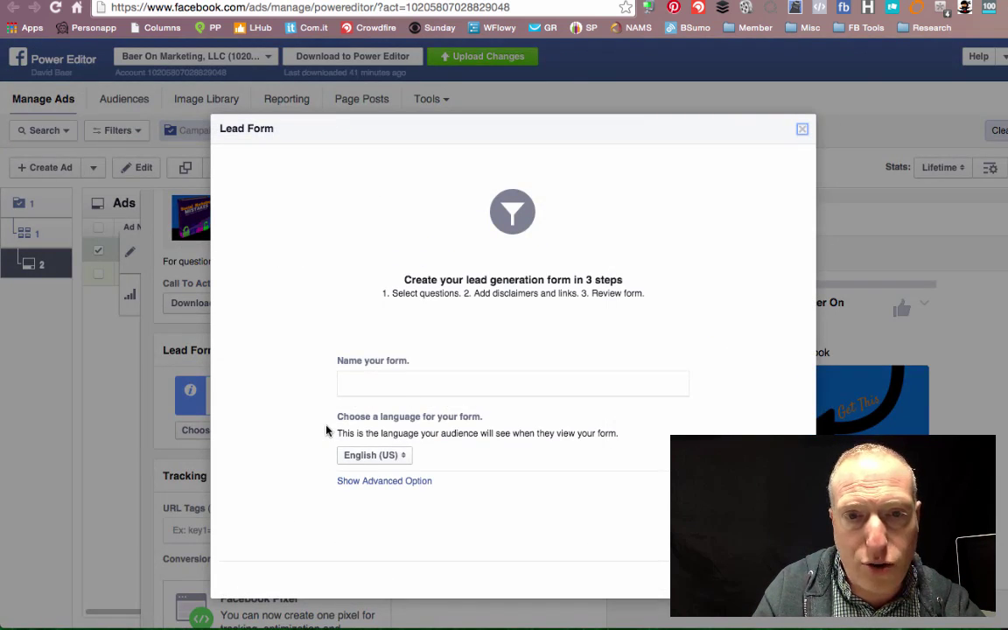
left_click(434, 385)
type("New Form")
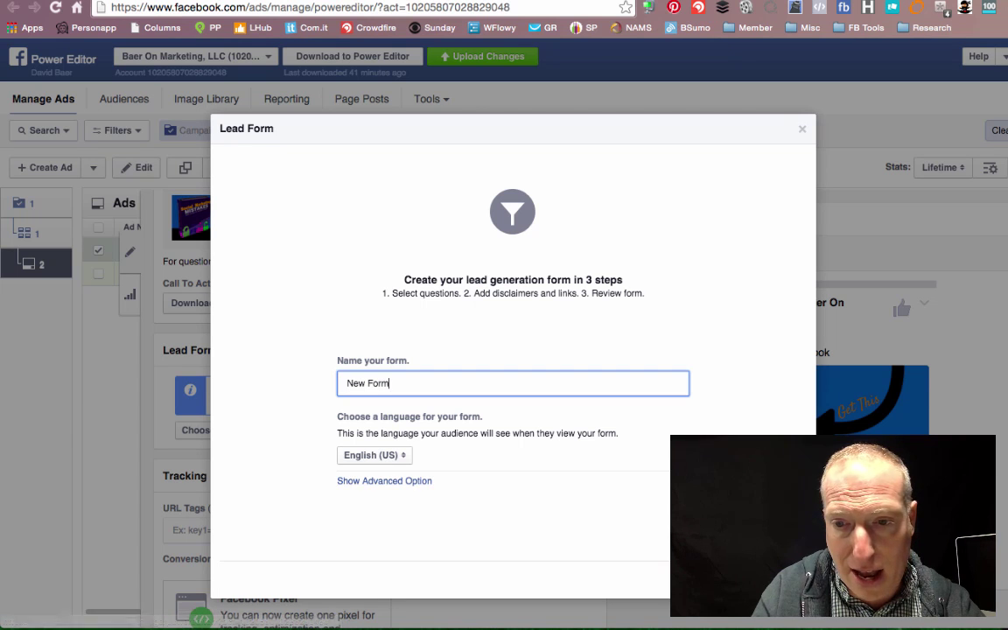
left_click(382, 481)
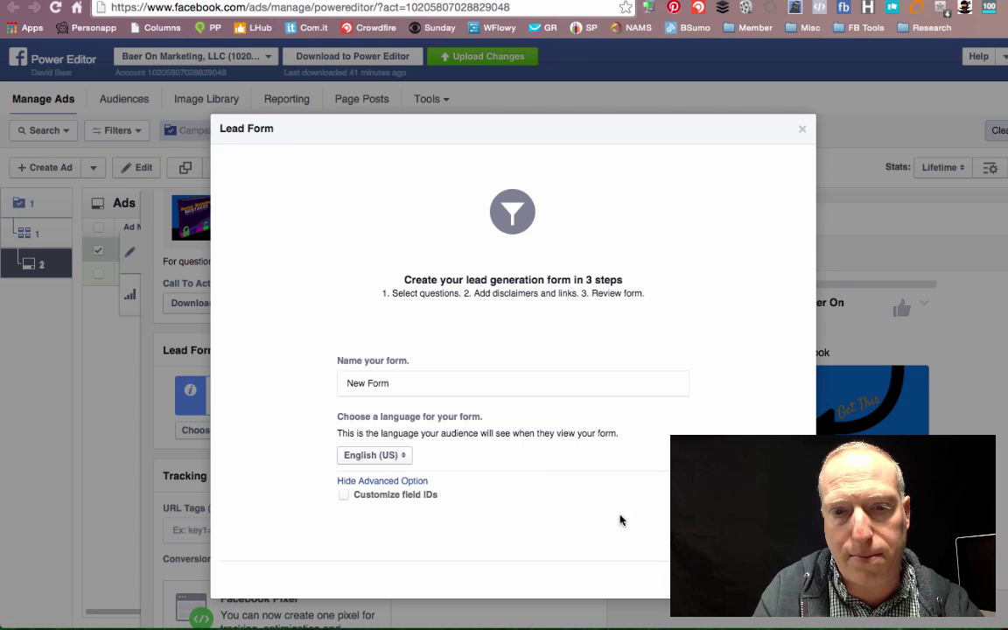
left_click(778, 580)
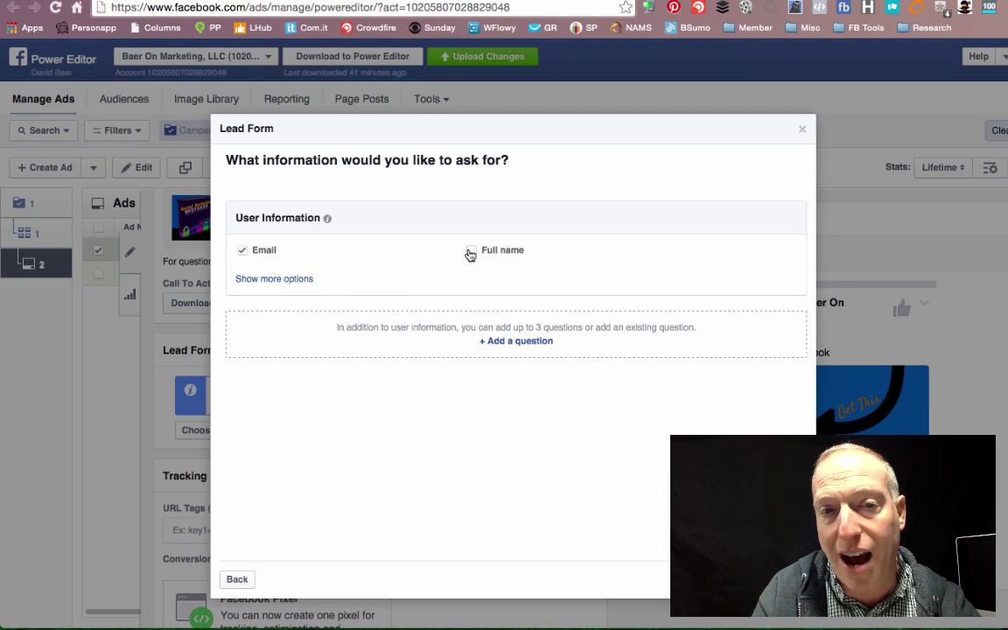
- Review the extra user information fields and additional questions, and continue with Email and Full name as the requested information
left_click(249, 281)
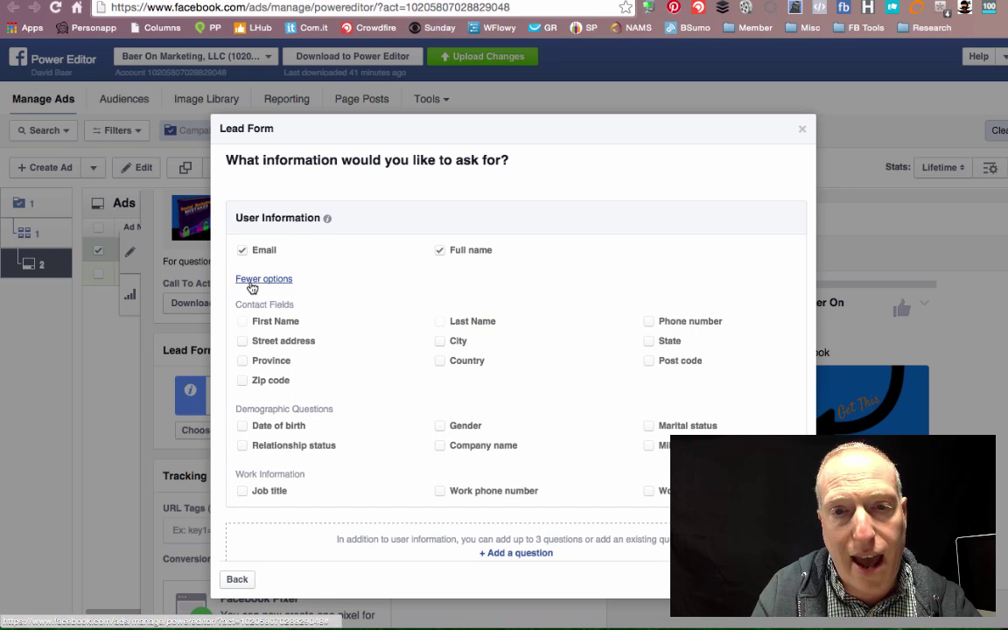
scroll(353, 362, "down", 1)
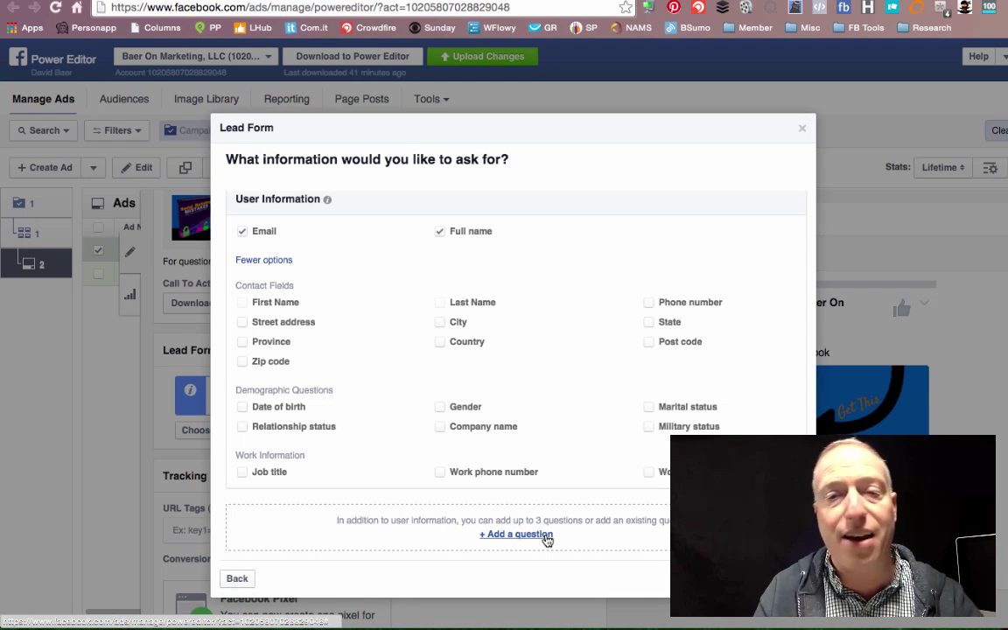
left_click(500, 535)
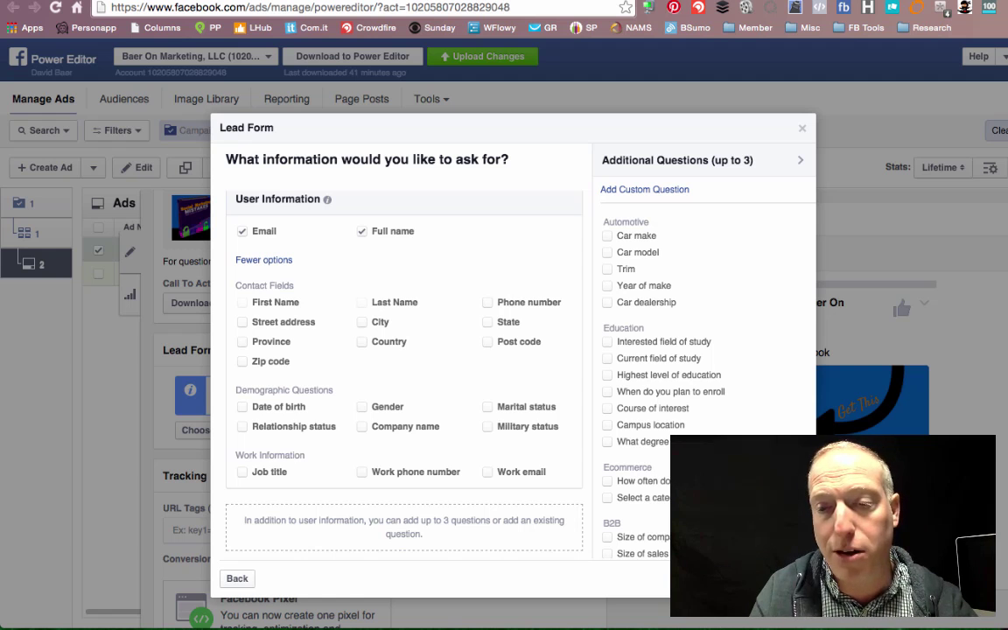
left_click(770, 578)
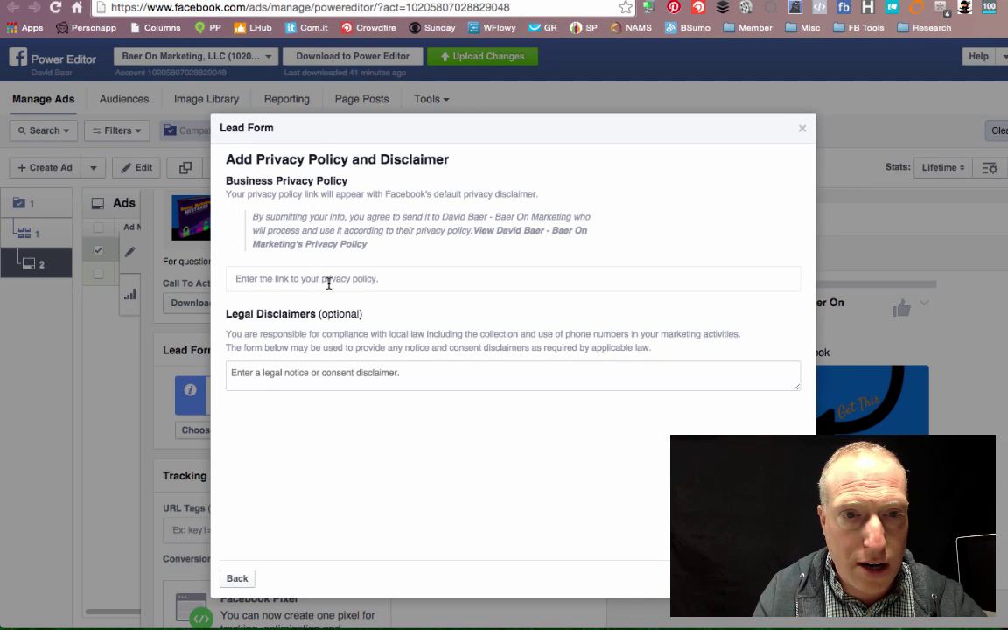
left_click(328, 280)
type("http://baeronmarketing.com/privacy/")
left_click(304, 372)
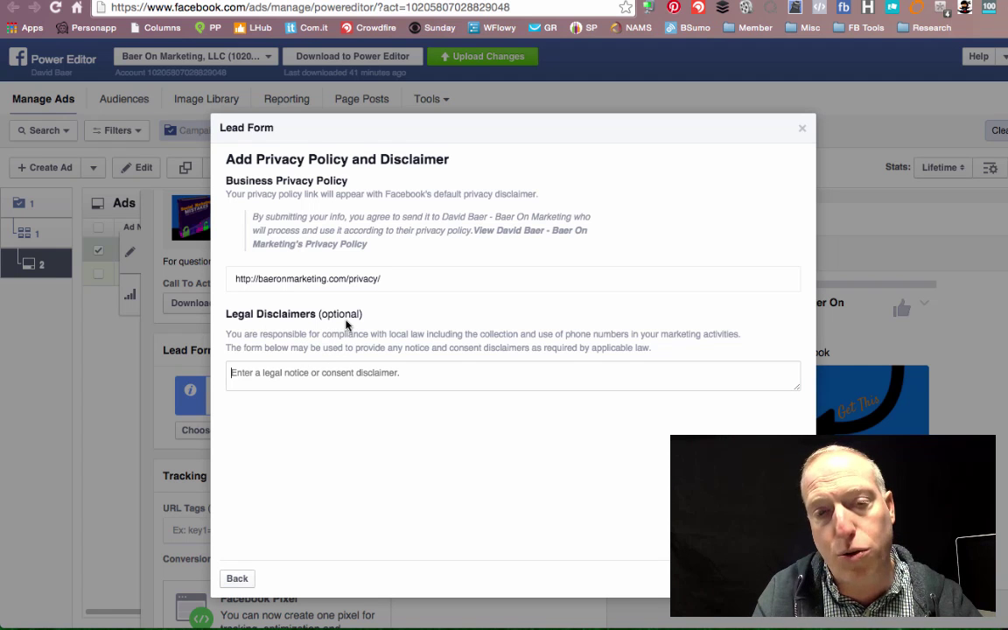
type("http://baeronmarketing.com/privacy/")
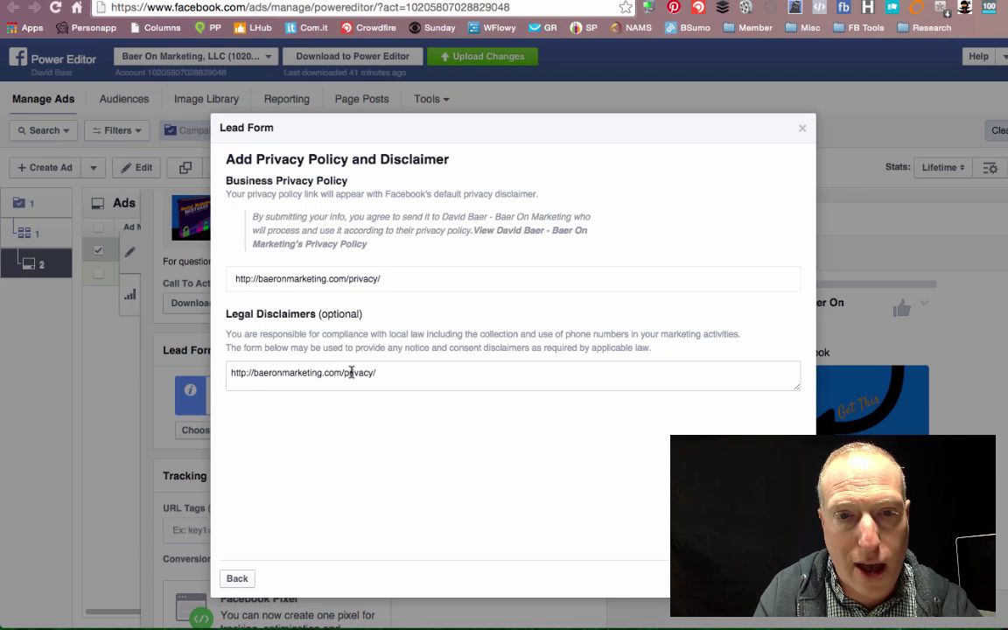
double_click(363, 373)
type("disclaimer/")
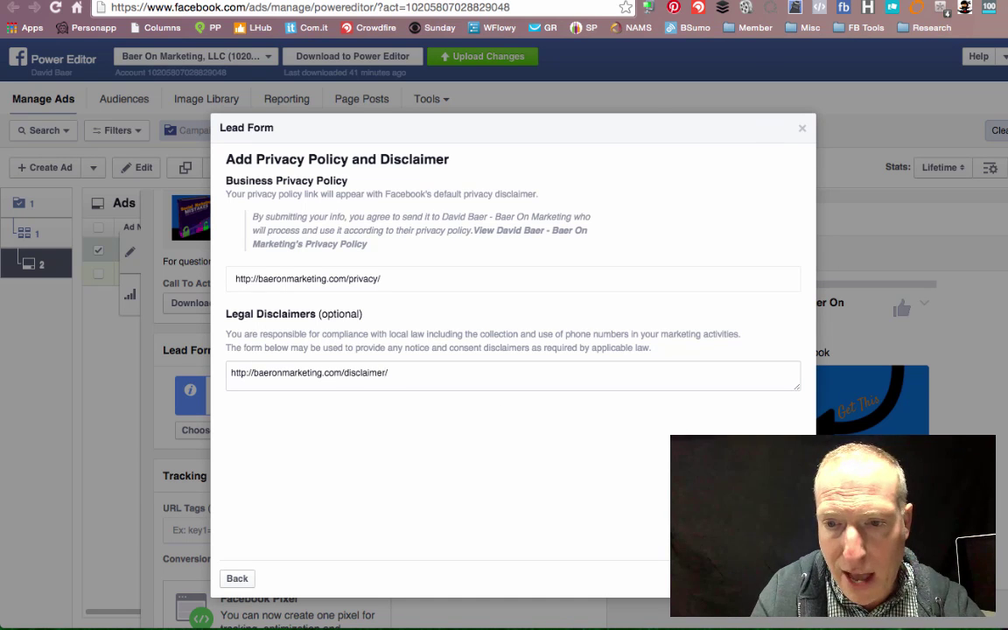
left_click(781, 578)
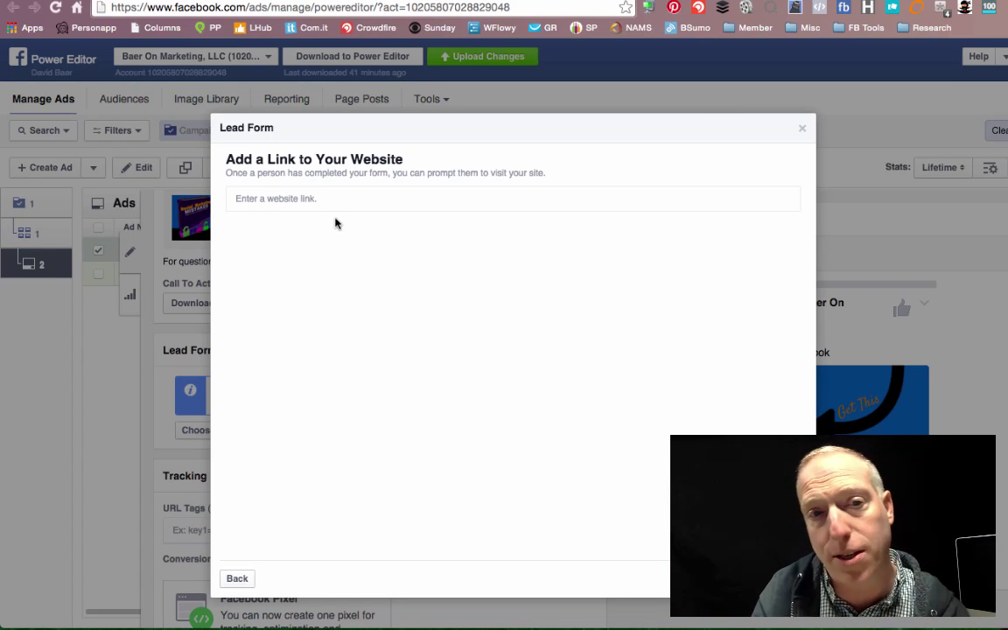
left_click(288, 199)
type("ht")
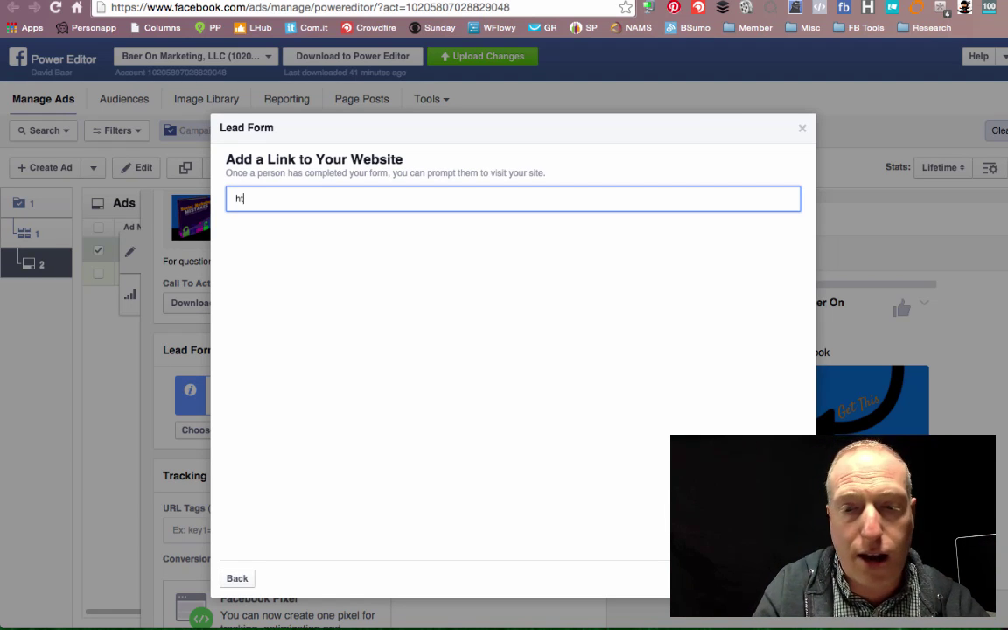
type("tp:/")
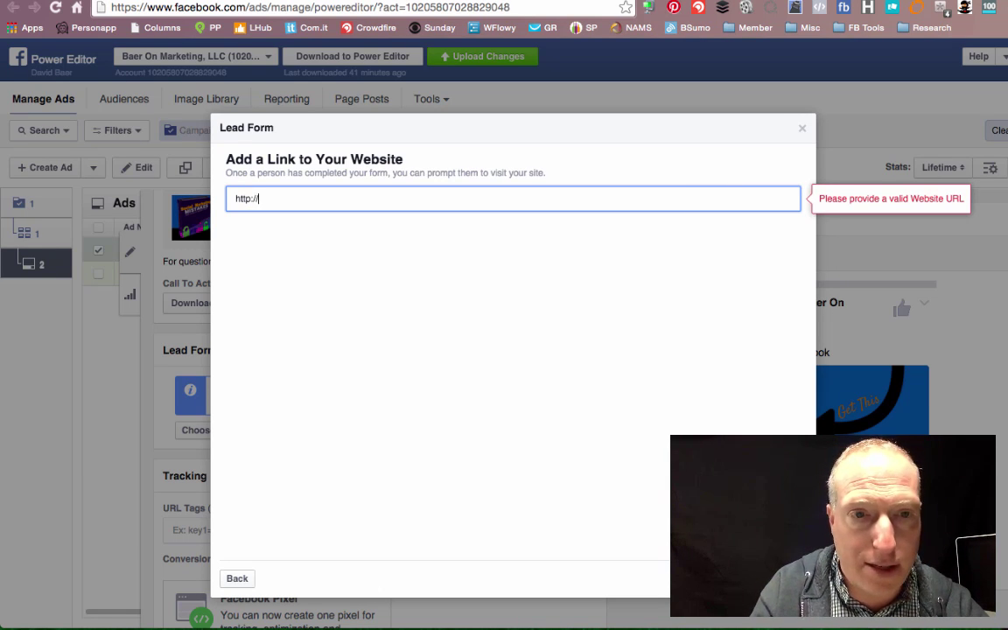
key("super+a")
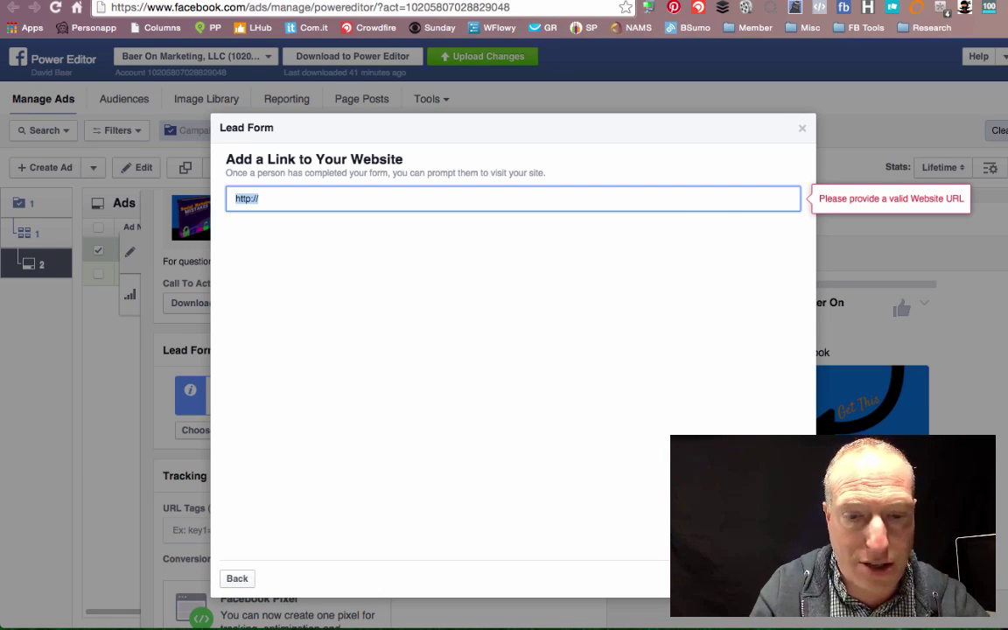
type("http://baeronmarketing.com/privacy/")
key("BackSpace")
key("BackSpace")
key("BackSpace")
key("BackSpace")
key("BackSpace")
key("BackSpace")
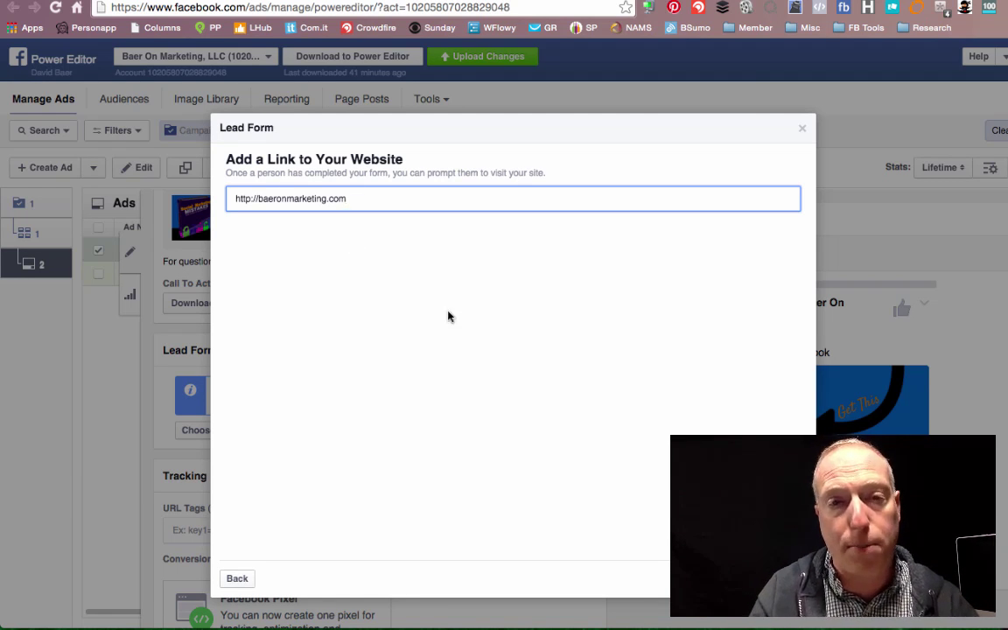
key("Return")
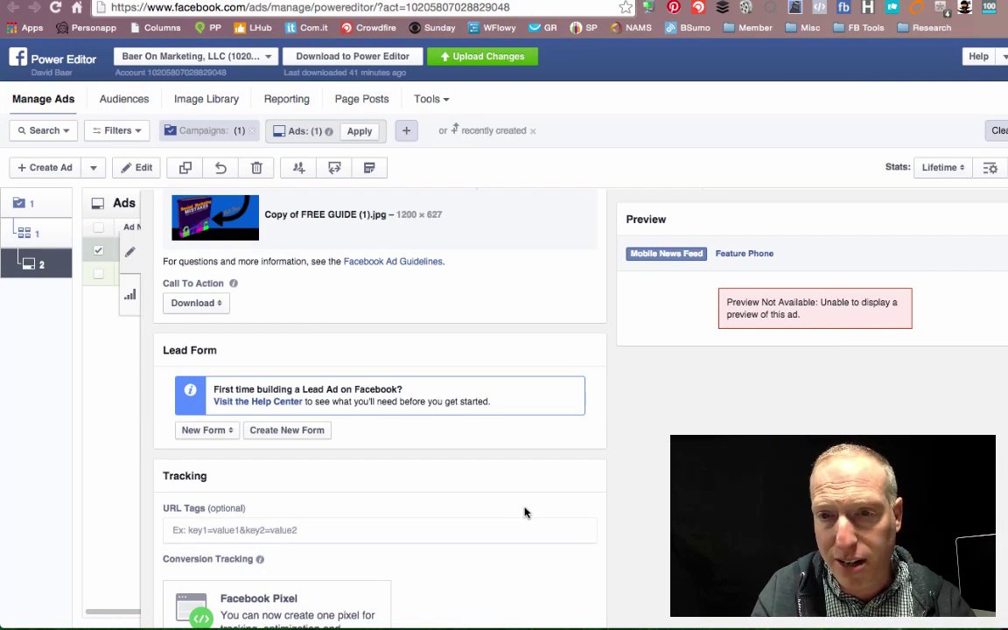
- Check the ad's preview in the Feature Phone and Mobile News Feed placements
scroll(525, 512, "up", 4)
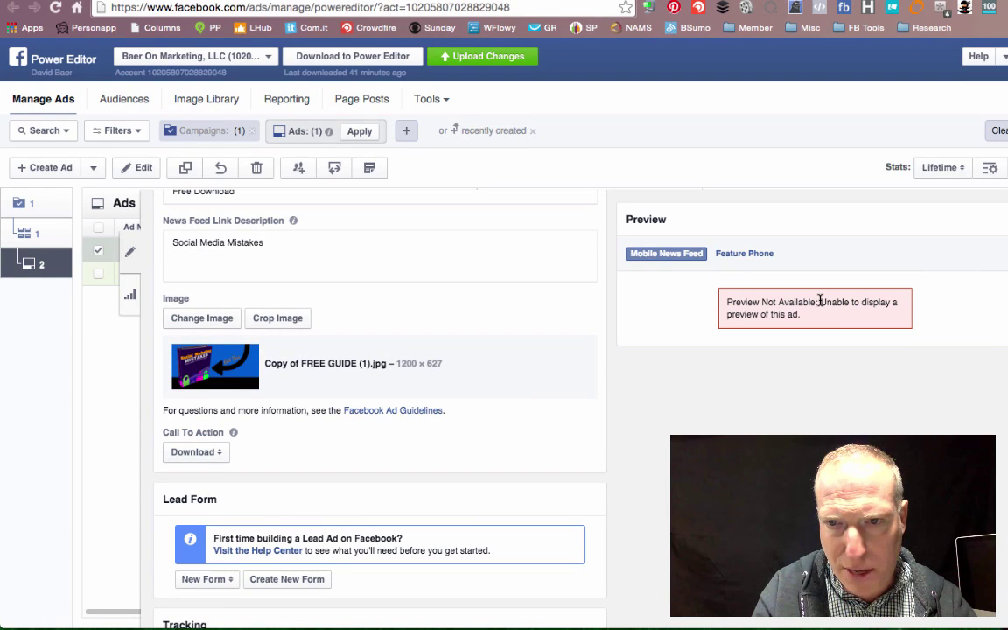
scroll(388, 449, "up", 1)
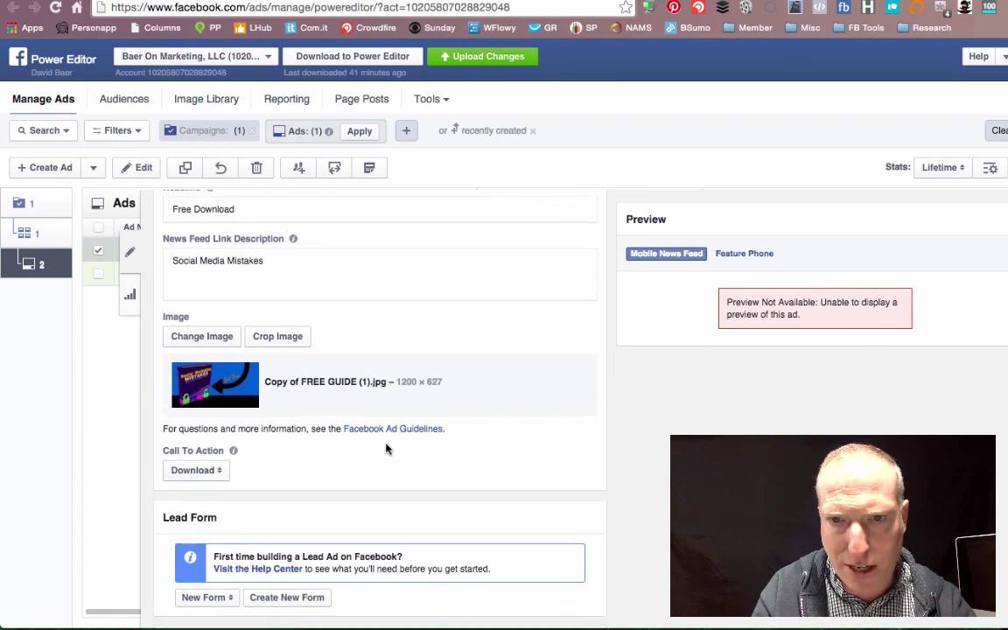
left_click(740, 255)
left_click(687, 254)
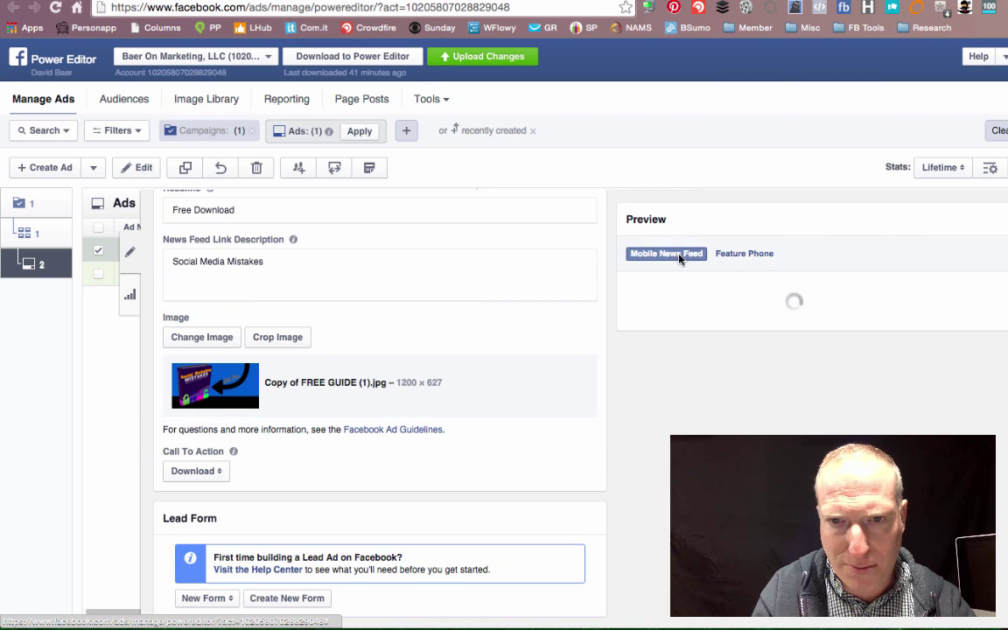
scroll(441, 413, "up", 1)
- Create a Facebook pixel named "Baer On Marketing, LLC's Pixel" for the ad's conversion tracking
scroll(441, 414, "down", 5)
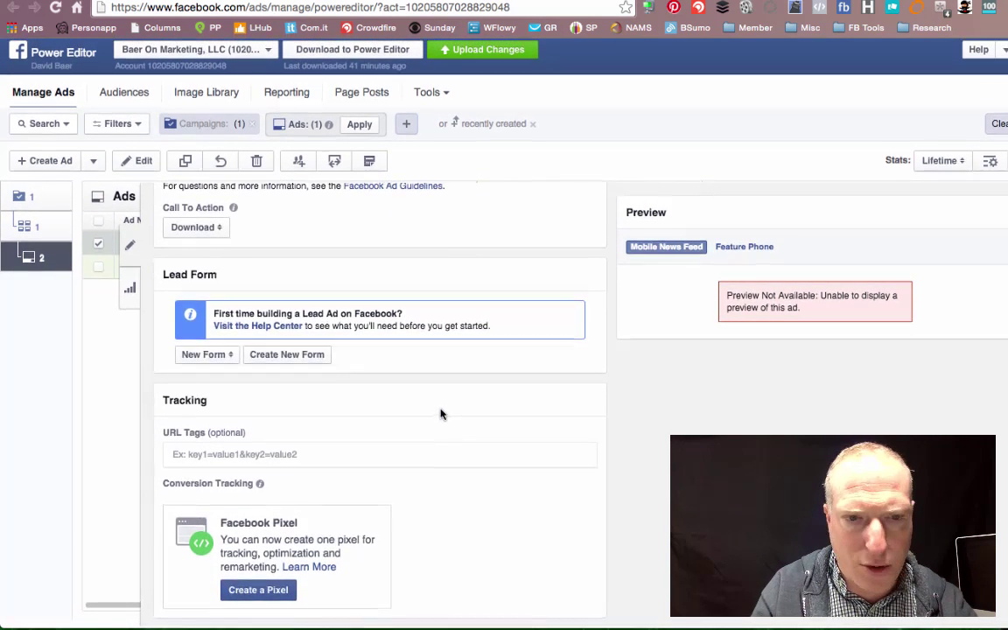
left_click(237, 595)
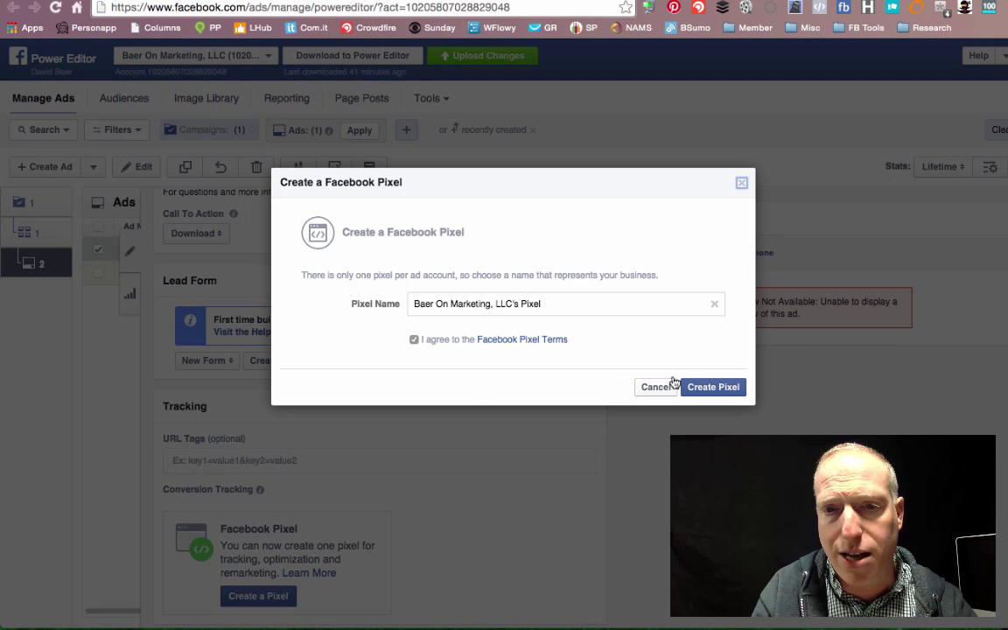
left_click(723, 387)
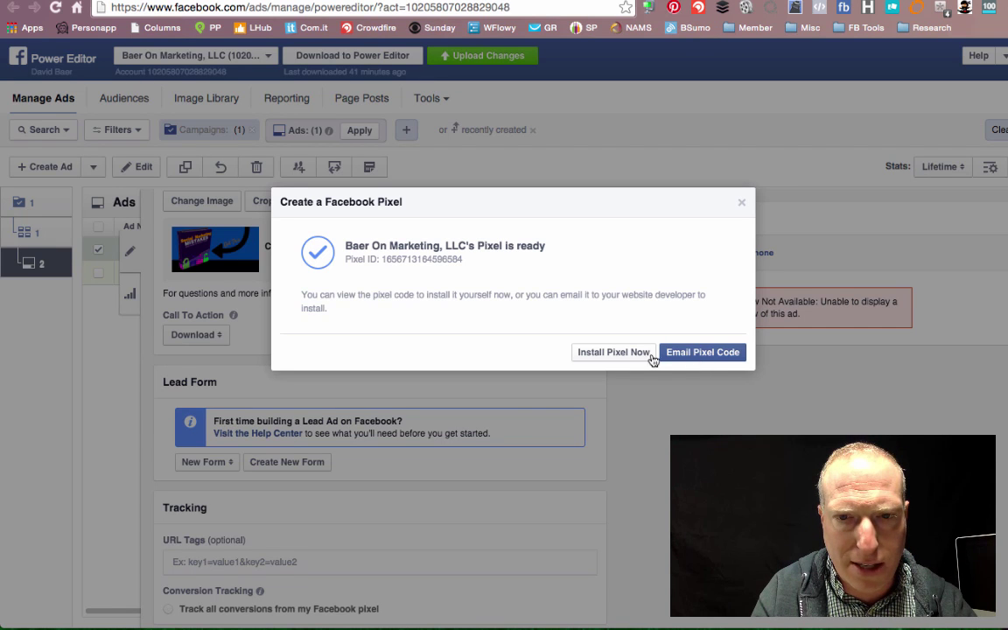
- View the new pixel's installation code, select the base code, and finish the pixel setup without a custom conversion or audience
left_click(614, 354)
left_click(499, 193)
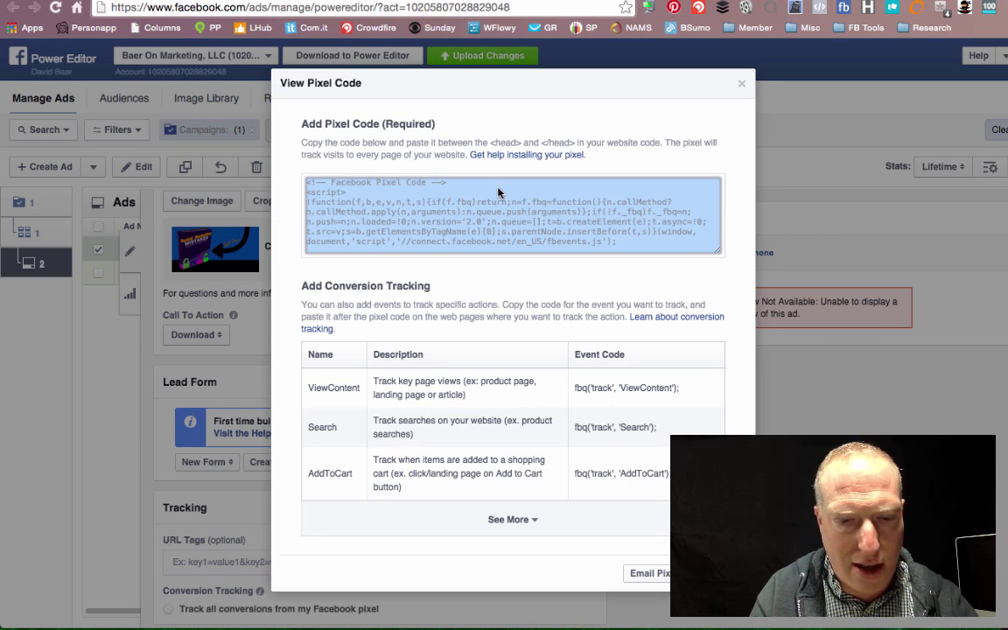
left_click(713, 573)
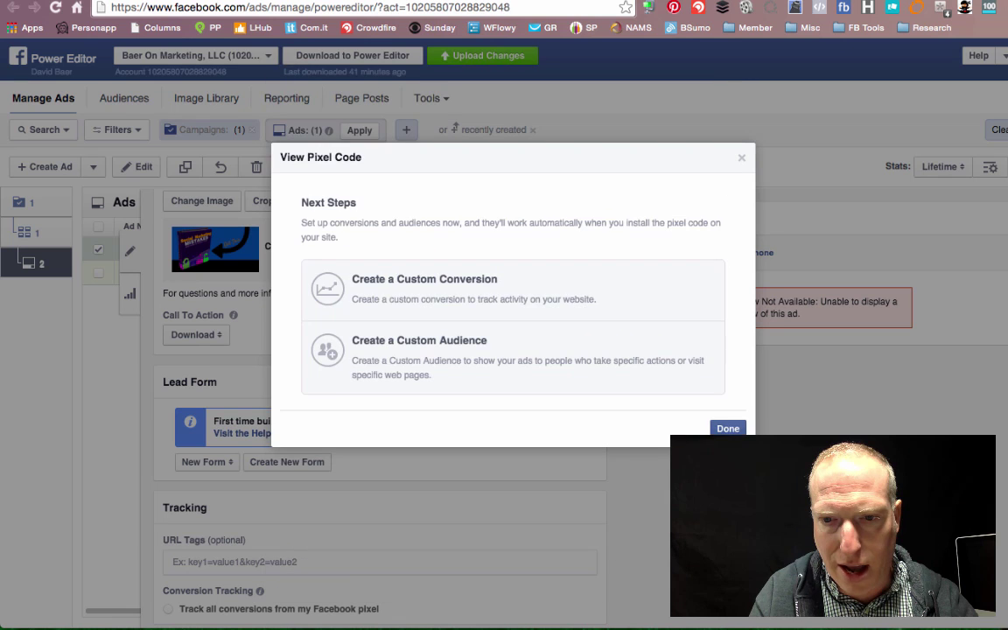
left_click(732, 429)
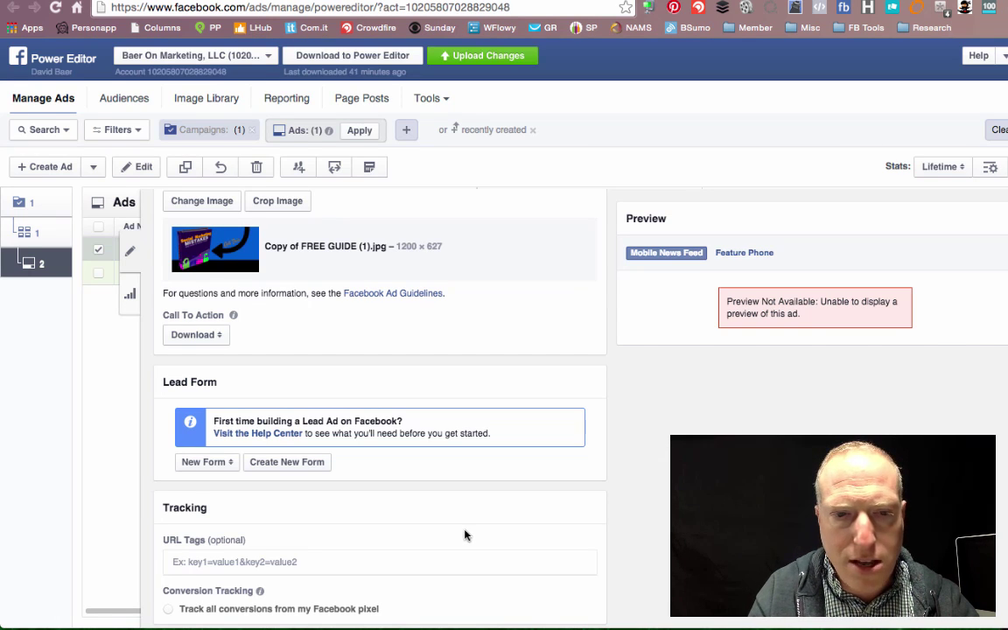
- Review the Lead Test 2 ad's tracking, lead form, and creative settings back up to its name
scroll(465, 536, "down", 1)
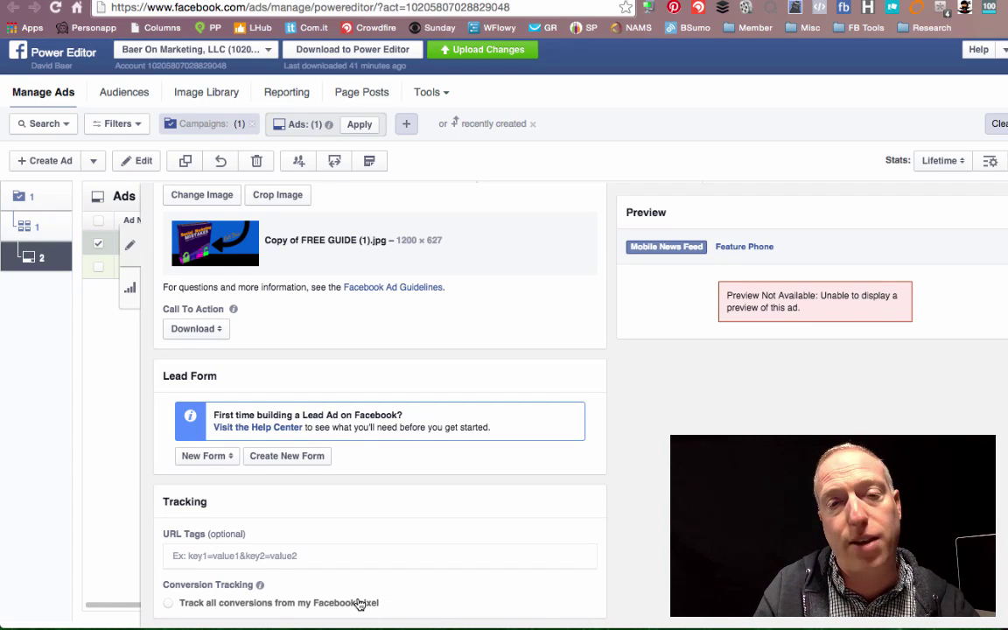
scroll(371, 424, "up", 4)
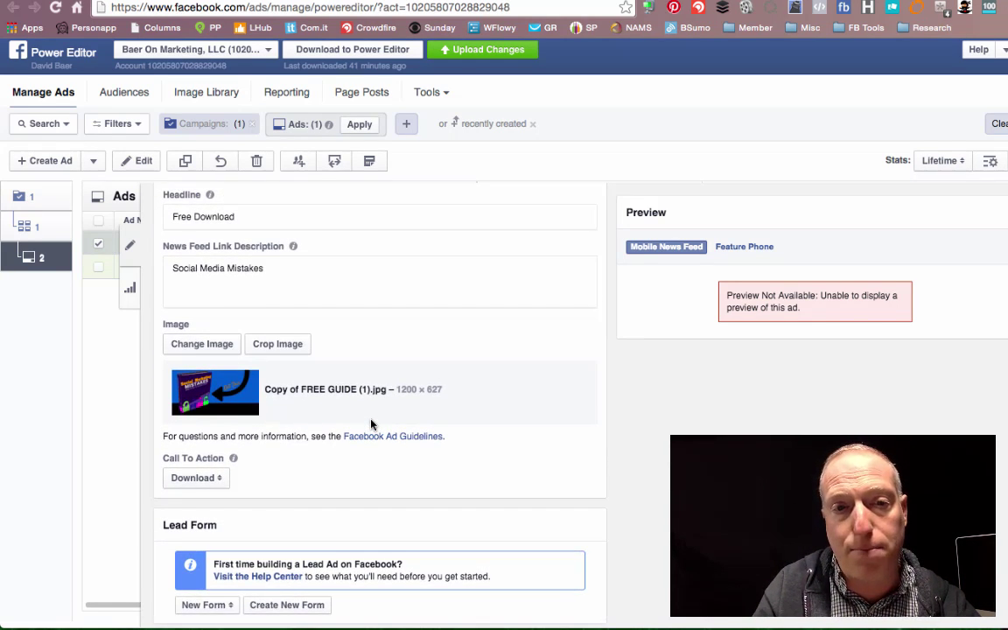
scroll(371, 422, "up", 2)
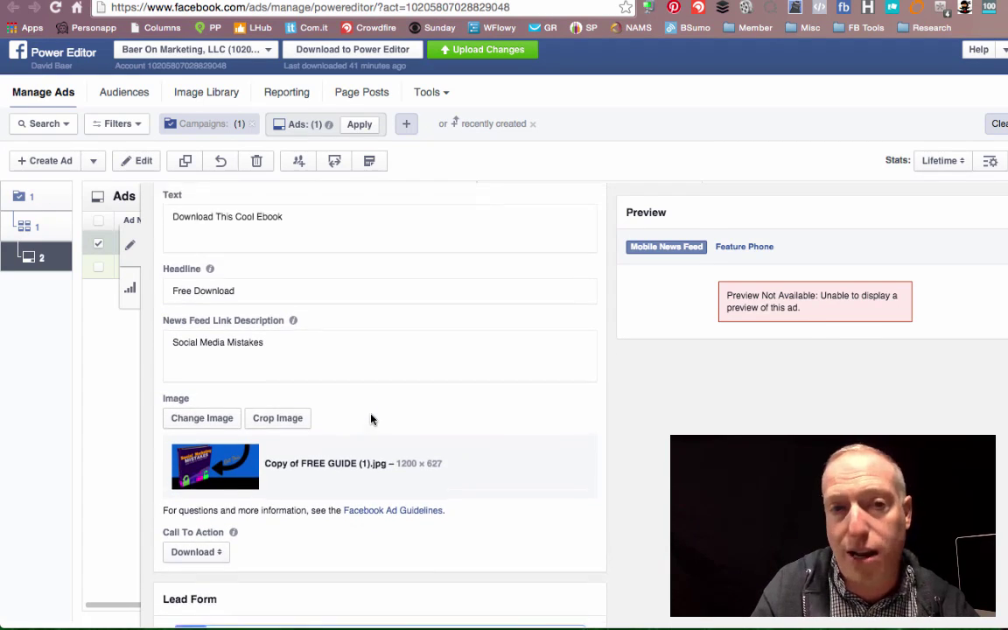
scroll(371, 420, "up", 5)
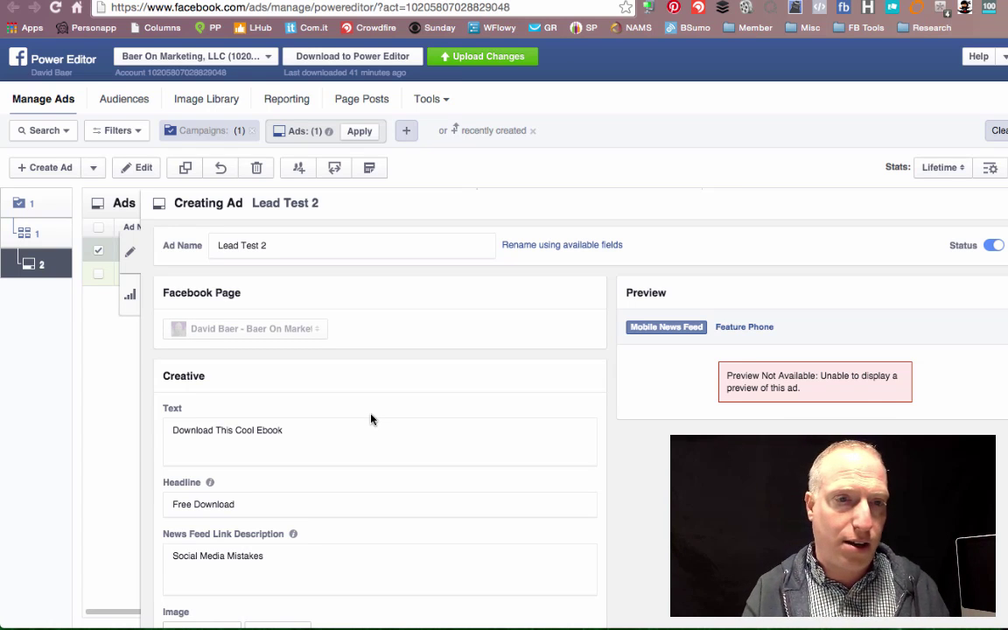
- View the campaign's other ad, Lead Ad Ste, and open the settings of the ad set "lead"
left_click(97, 275)
left_click(98, 253)
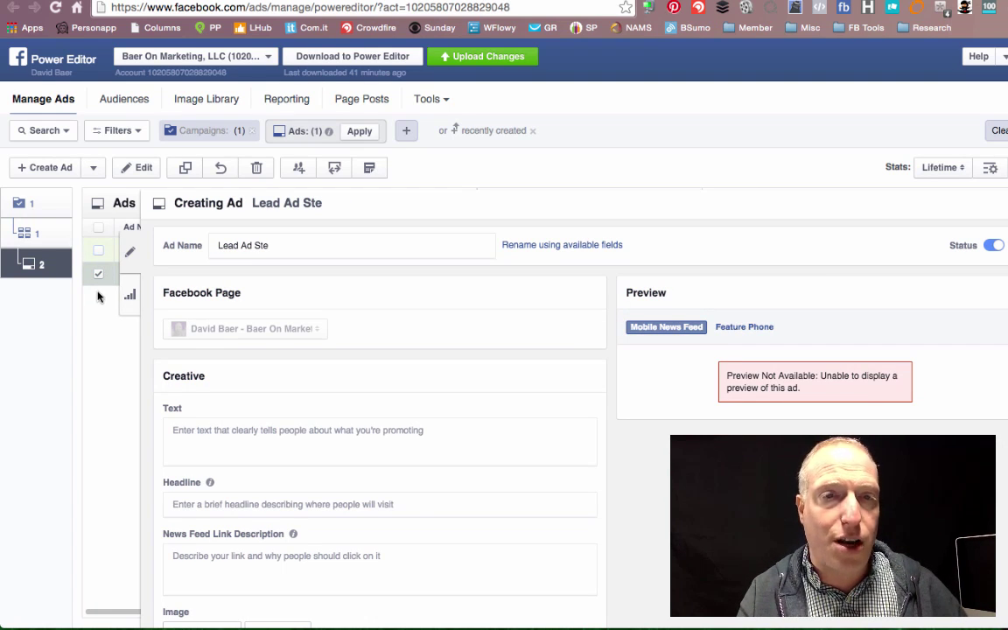
left_click(23, 234)
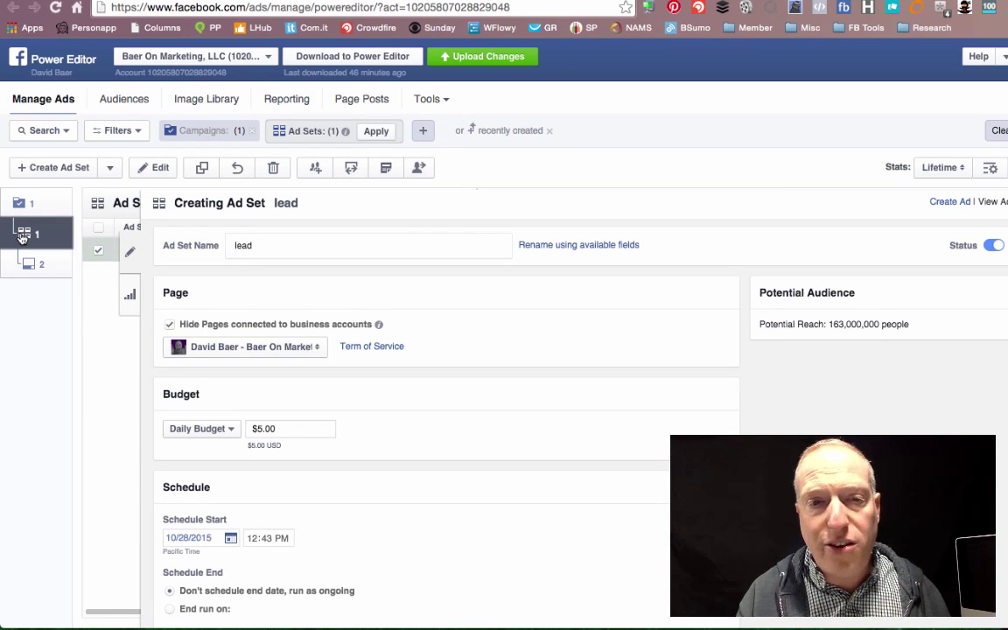